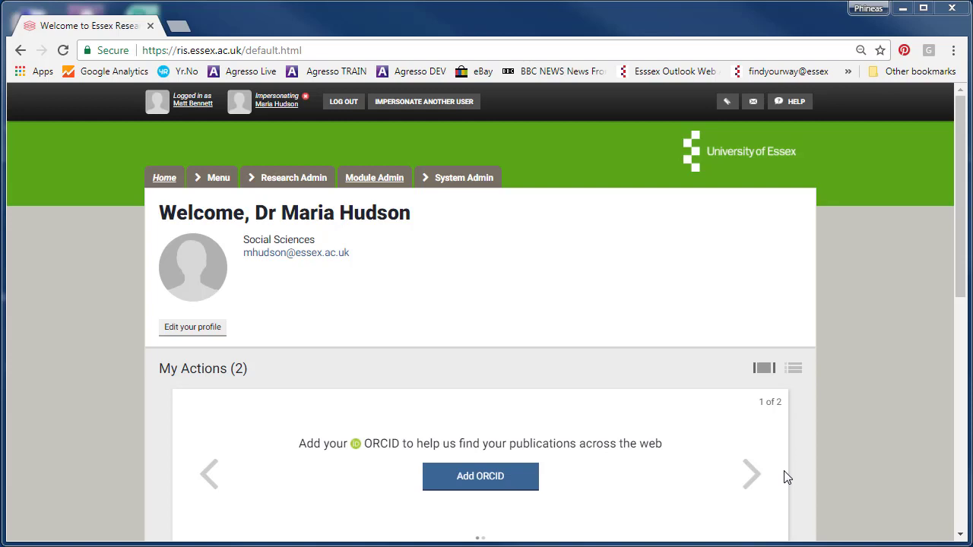
{"action": "left_click_drag", "start_coordinate": [963, 282], "coordinate": [964, 428]}
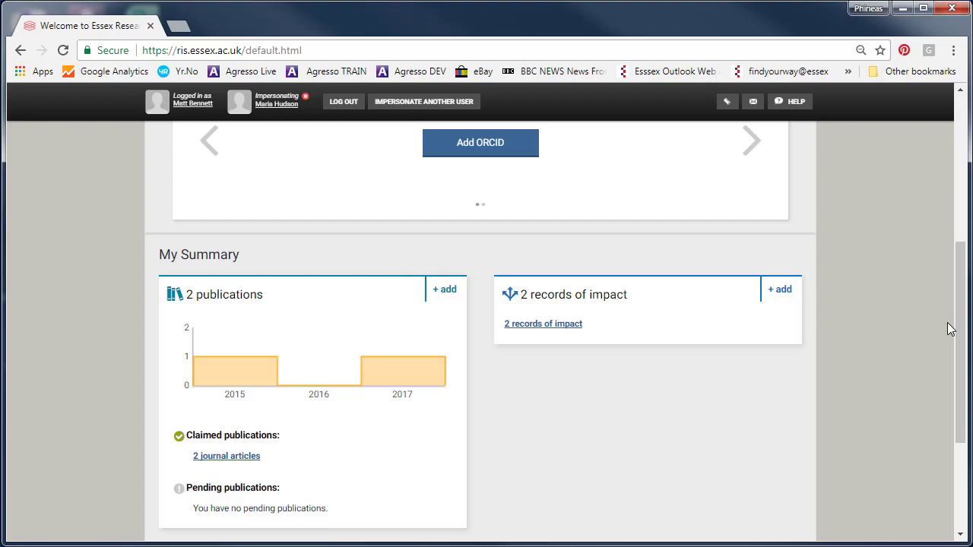
{"action": "left_click_drag", "start_coordinate": [959, 327], "coordinate": [962, 163]}
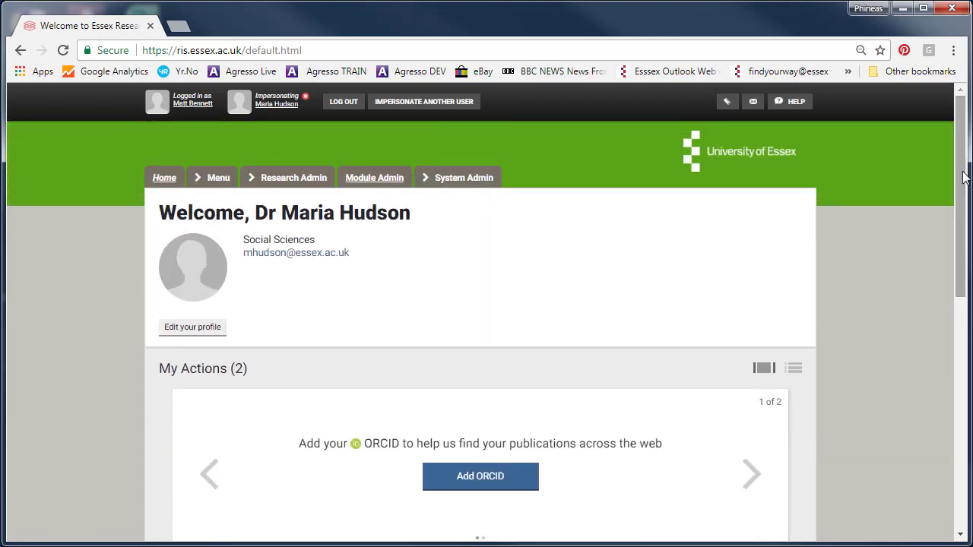
{"action": "left_click", "coordinate": [219, 183]}
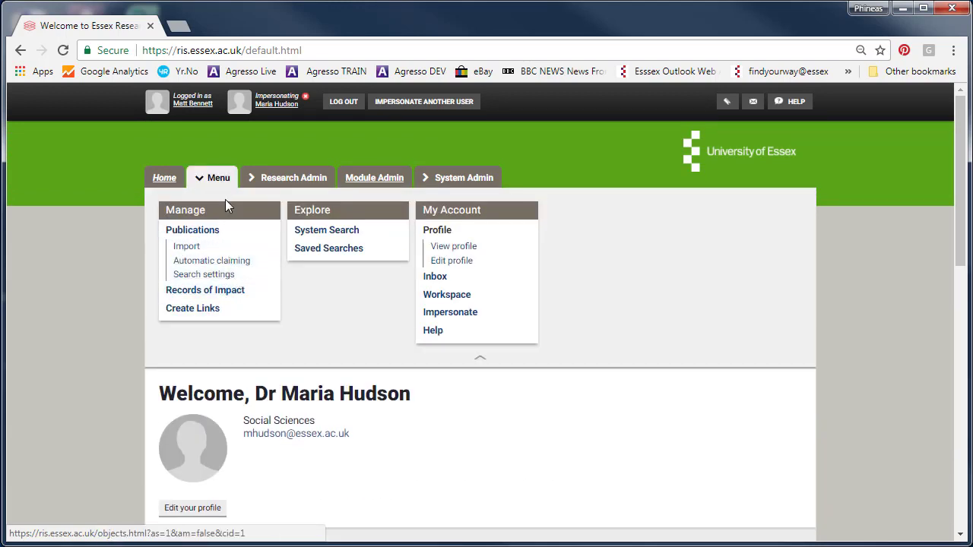
{"action": "left_click", "coordinate": [223, 180]}
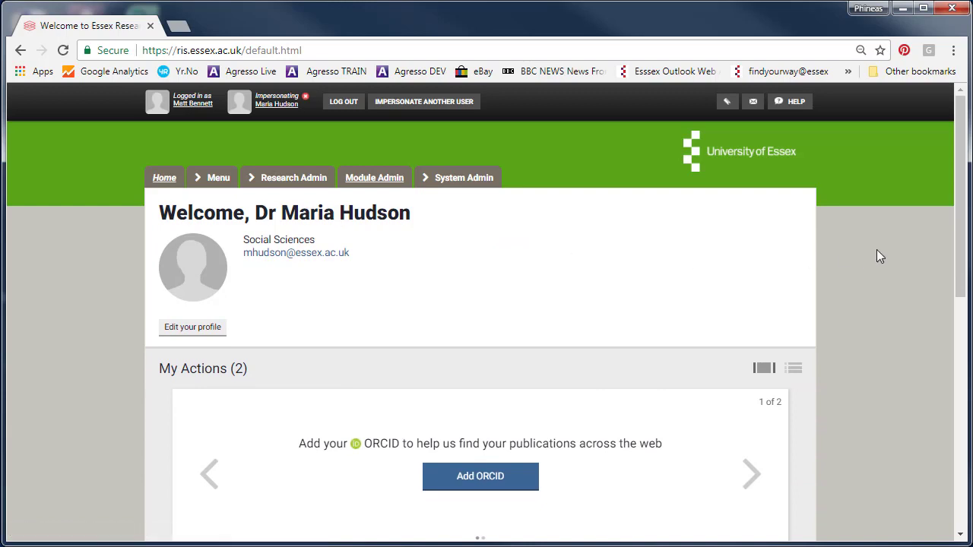
Open the list of records of impact and check the links of the Promoting Positive Mental Health Employer Workshop record.
{"action": "scroll", "coordinate": [955, 247], "scroll_direction": "down", "scroll_amount": 4}
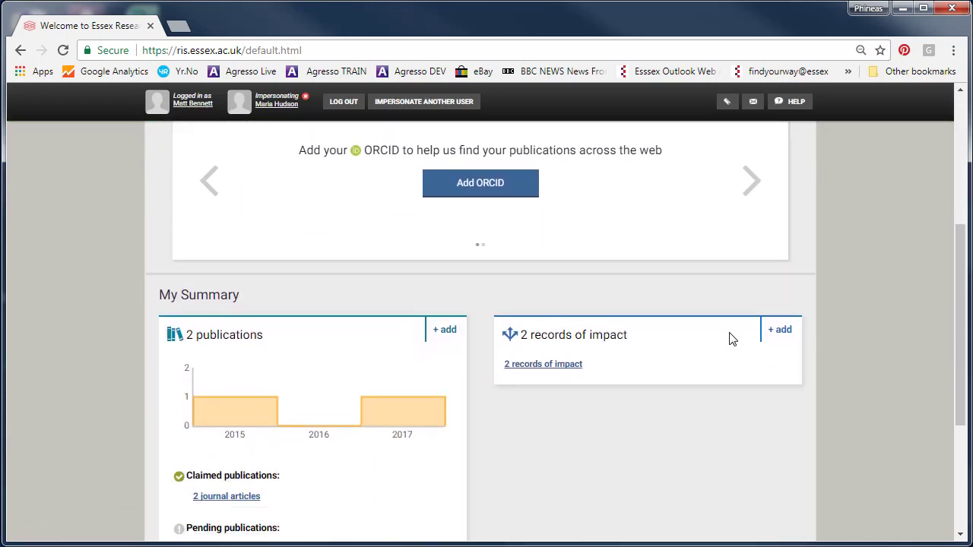
{"action": "left_click", "coordinate": [599, 337]}
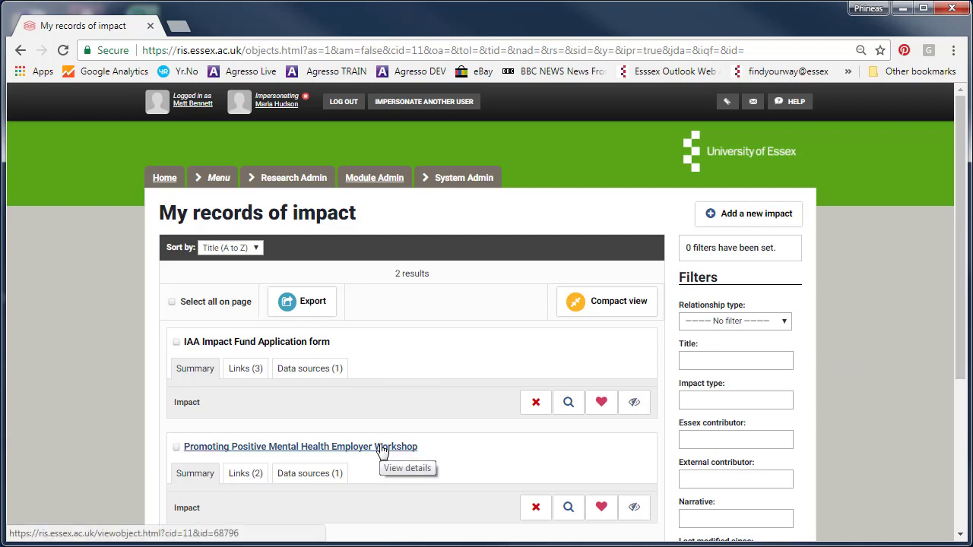
{"action": "scroll", "coordinate": [382, 451], "scroll_direction": "down", "scroll_amount": 2}
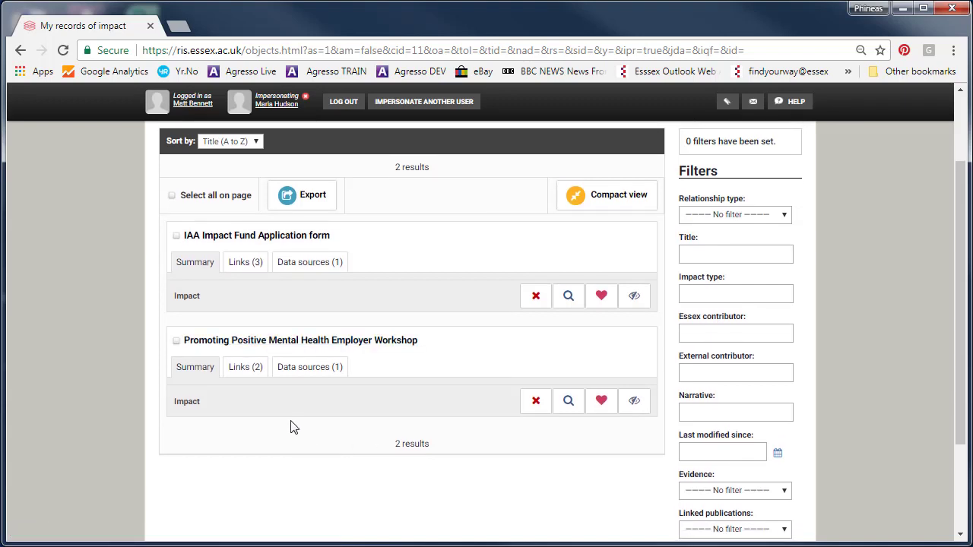
{"action": "left_click", "coordinate": [246, 370]}
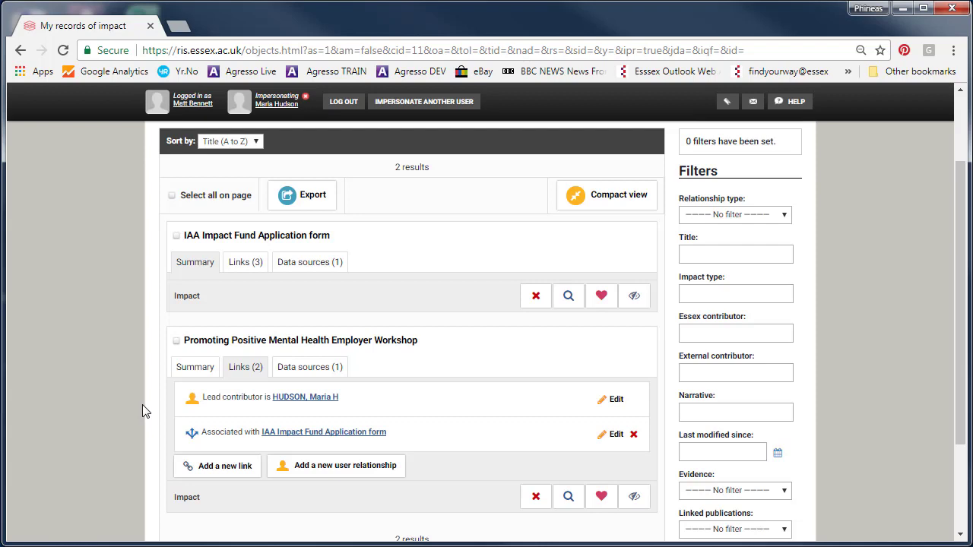
{"action": "left_click", "coordinate": [208, 370]}
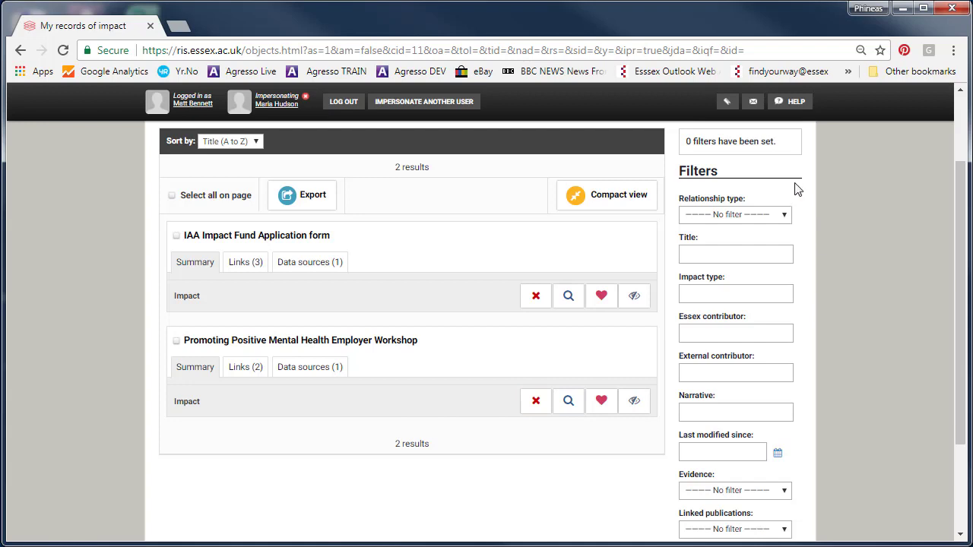
Filter the impact records by the title word "health" and reset the filter.
{"action": "left_click", "coordinate": [752, 253]}
{"action": "type", "text": "health"}
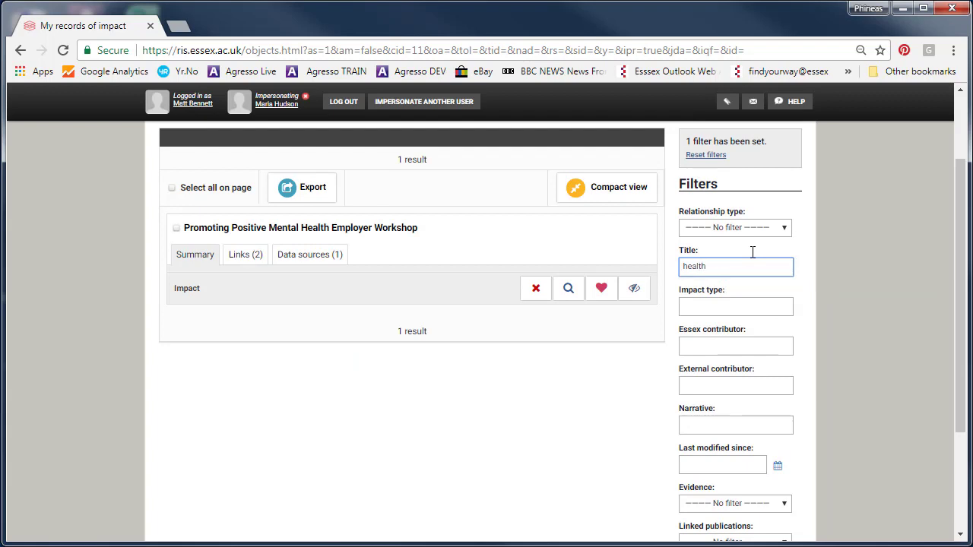
{"action": "left_click", "coordinate": [719, 157]}
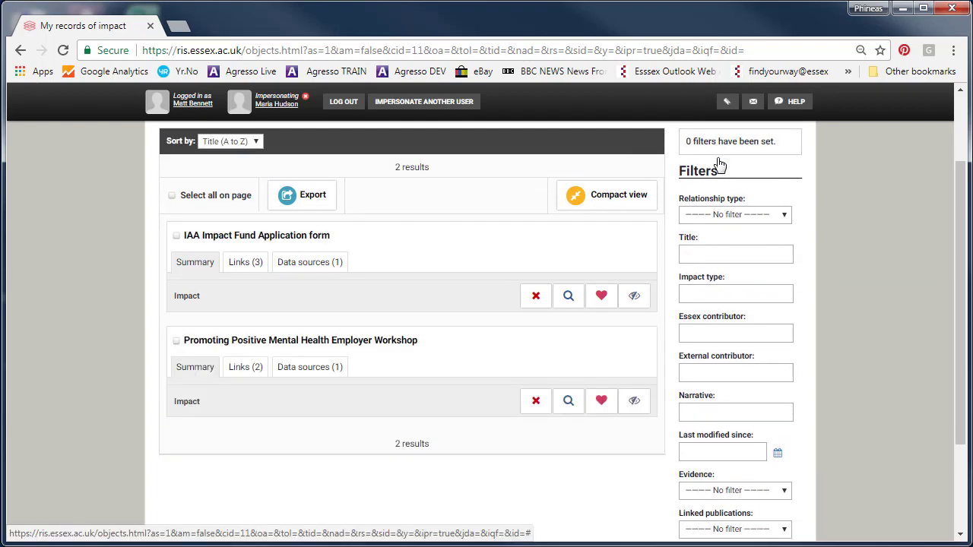
Start a new impact record with the working title "Consultancy for UK Department of Health on mental health at work".
{"action": "scroll", "coordinate": [902, 276], "scroll_direction": "up", "scroll_amount": 3}
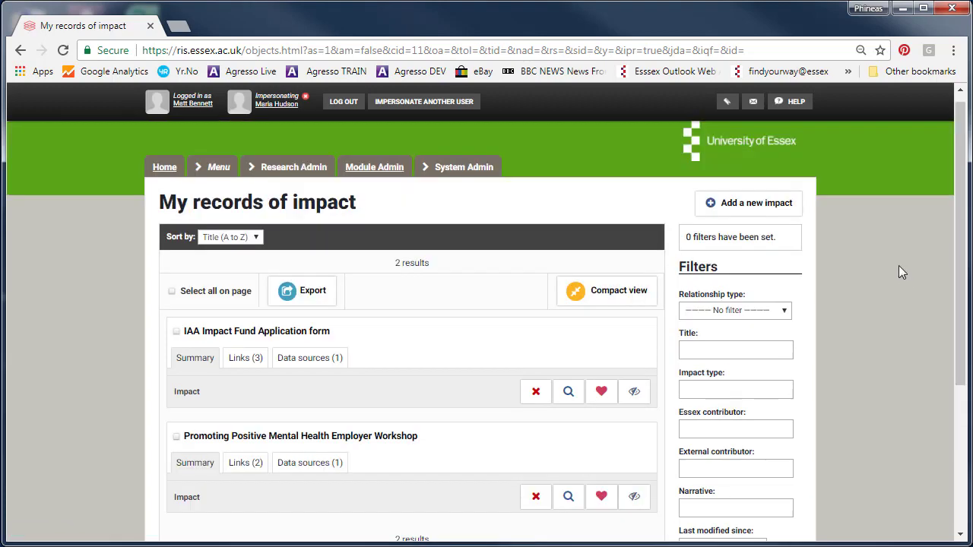
{"action": "left_click", "coordinate": [789, 211]}
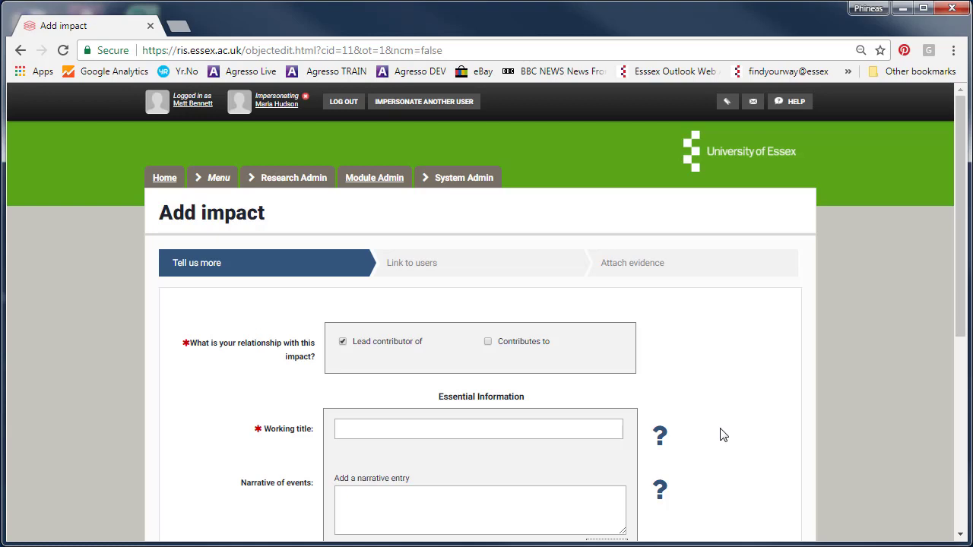
{"action": "left_click", "coordinate": [561, 433]}
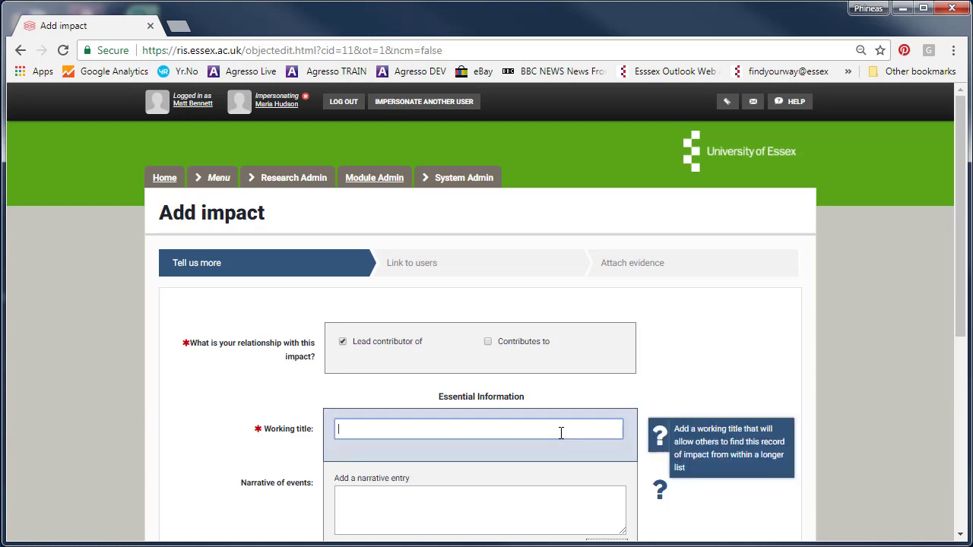
{"action": "type", "text": "Con"}
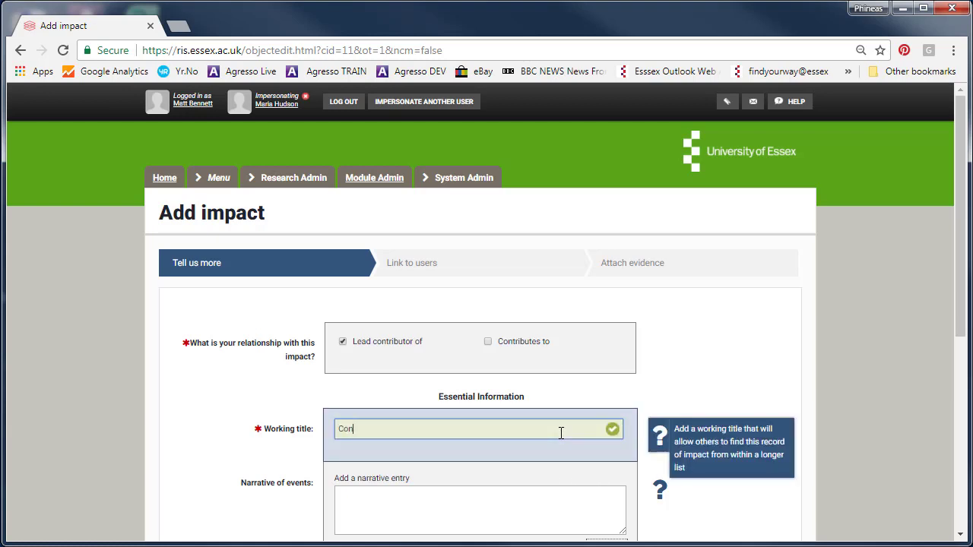
{"action": "type", "text": "sultancy for UK Department of Health "}
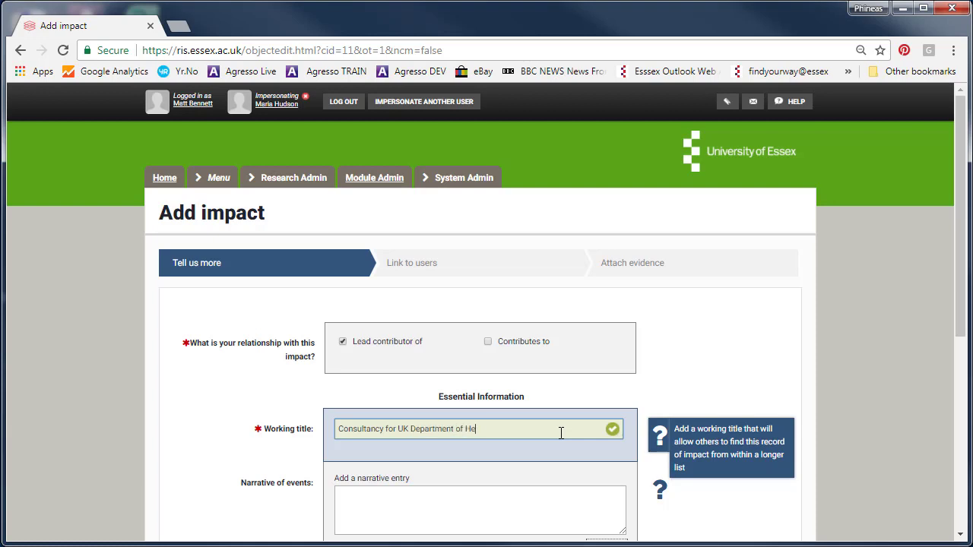
{"action": "type", "text": "on mental health at work"}
Add the narrative entry "The work was commissioned by the UK Department of Health between Nov 2016 and Feb 2017 to investigate etc.".
{"action": "scroll", "coordinate": [595, 355], "scroll_direction": "down", "scroll_amount": 2}
{"action": "left_click", "coordinate": [594, 355]}
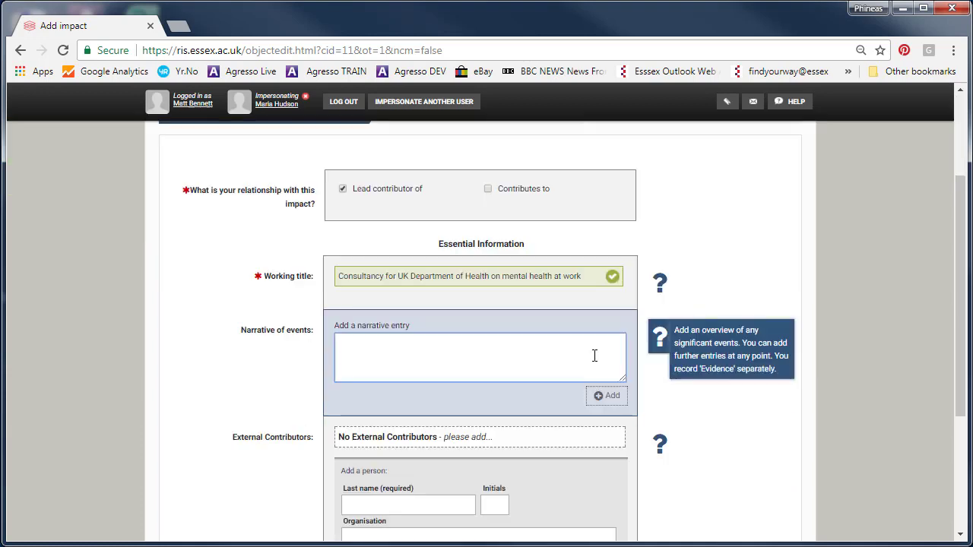
{"action": "type", "text": "Th"}
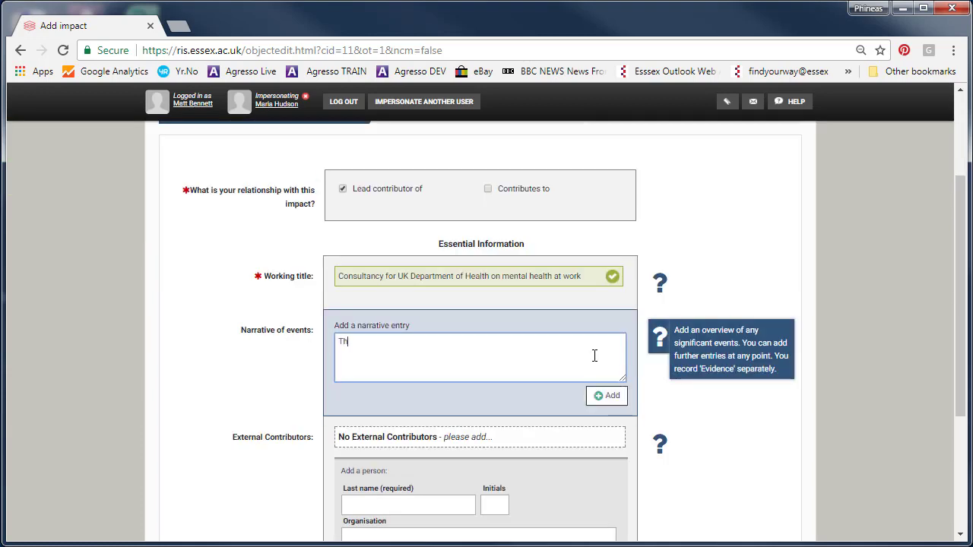
{"action": "type", "text": "e work ha"}
{"action": "key", "text": "BackSpace"}
{"action": "type", "text": "was commissione"}
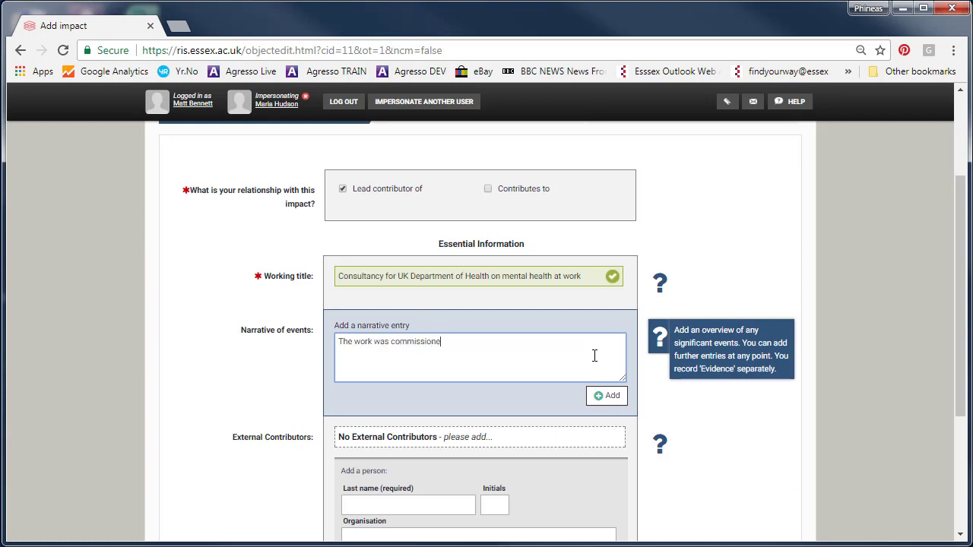
{"action": "type", "text": "d by the UK Department of Hea"}
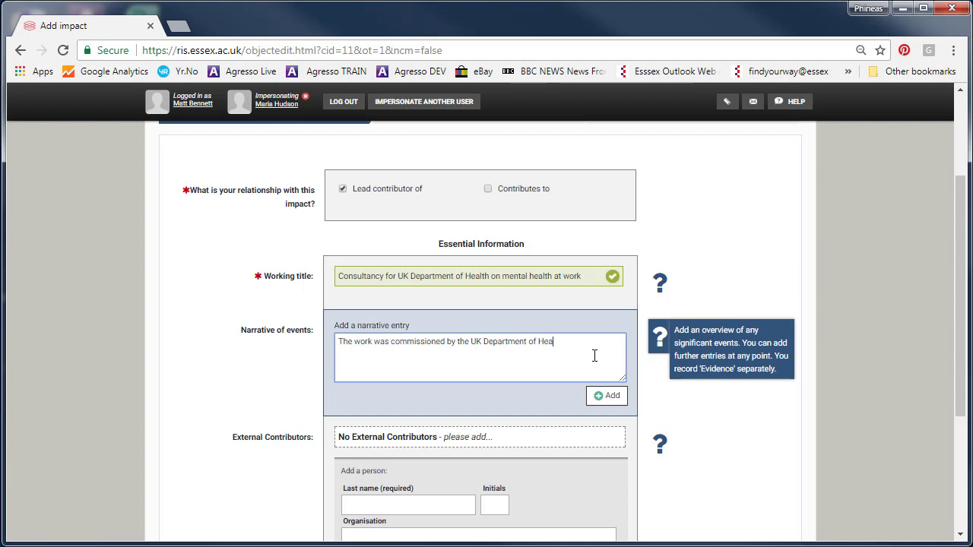
{"action": "type", "text": "lth between Nov 2016 and Fe"}
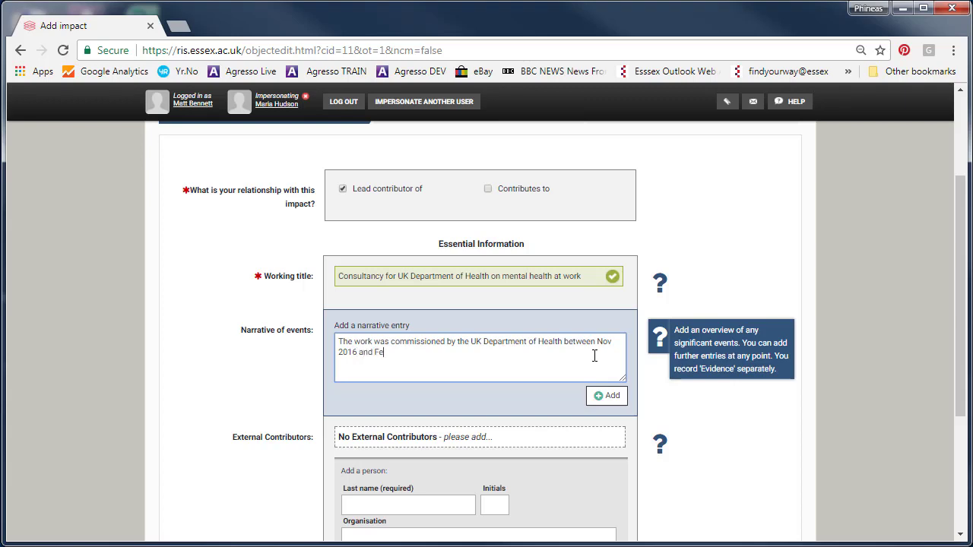
{"action": "type", "text": "b 2017 to investigate etc."}
{"action": "left_click", "coordinate": [792, 411]}
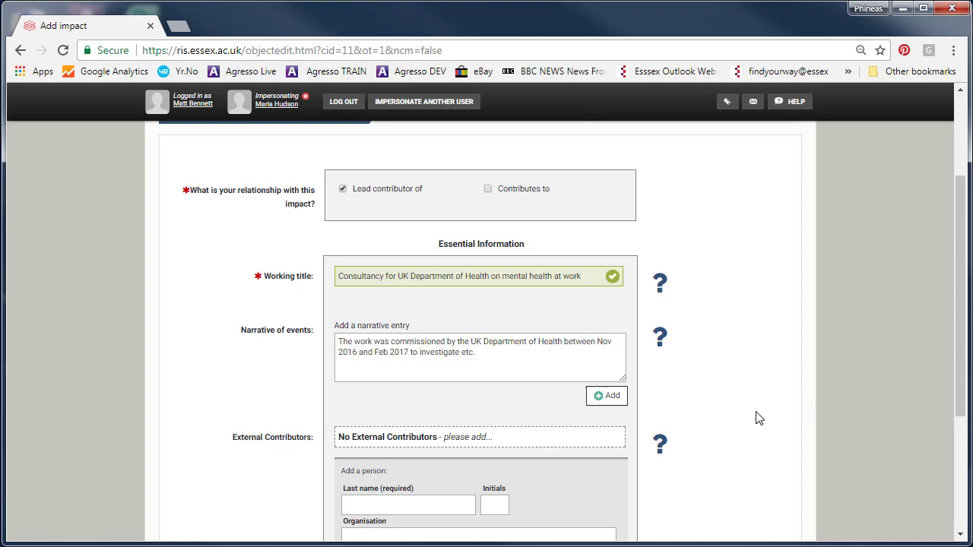
{"action": "left_click", "coordinate": [612, 396]}
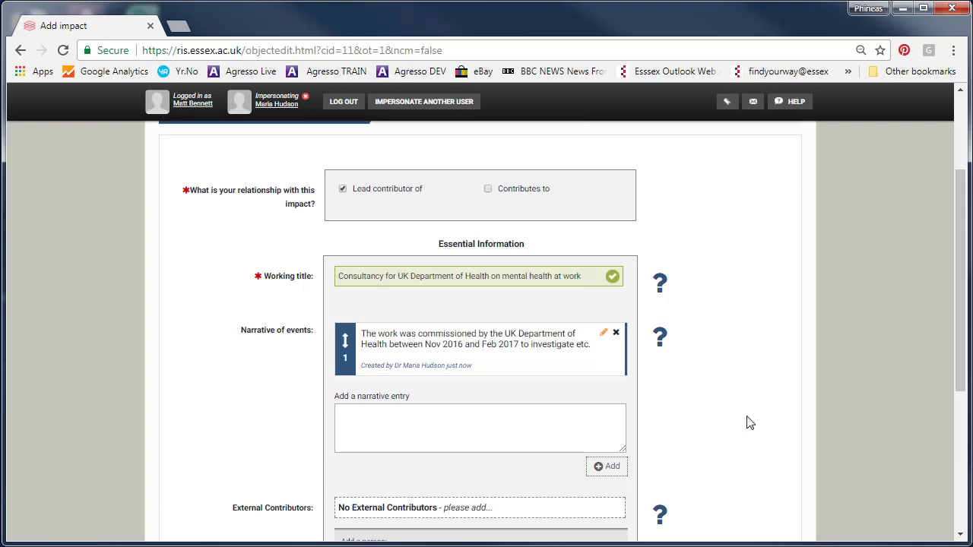
Add a second narrative entry reading "The consultancy resulted in changes X, Y, and Z in the Department of Health".
{"action": "left_click", "coordinate": [597, 416]}
{"action": "type", "text": "T"}
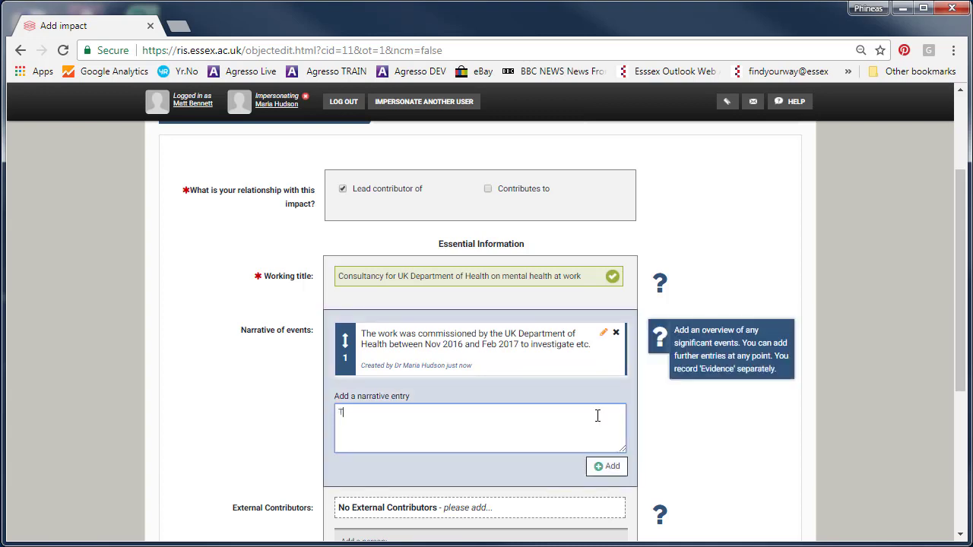
{"action": "type", "text": "he consultancy resulted in changes X, Y, and Z in the Department of Health"}
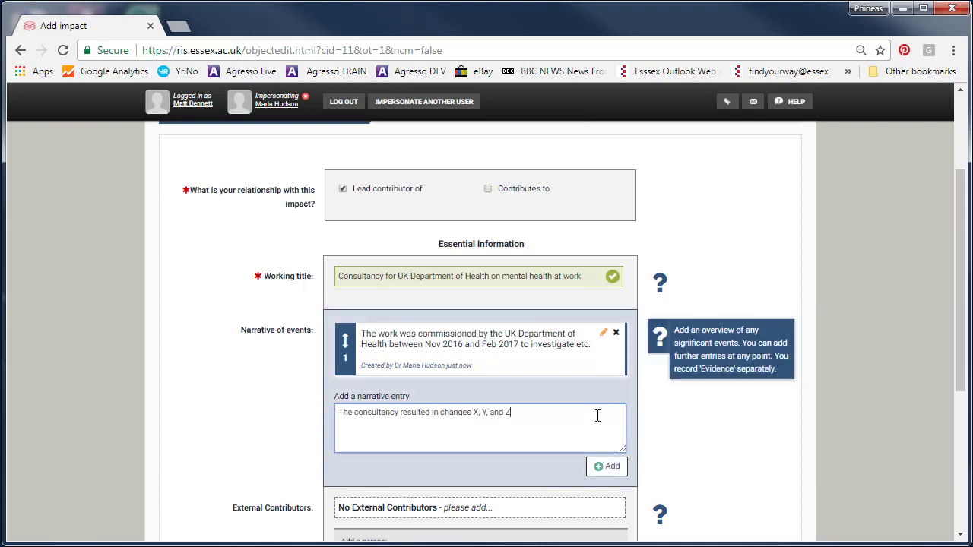
{"action": "left_click", "coordinate": [712, 443]}
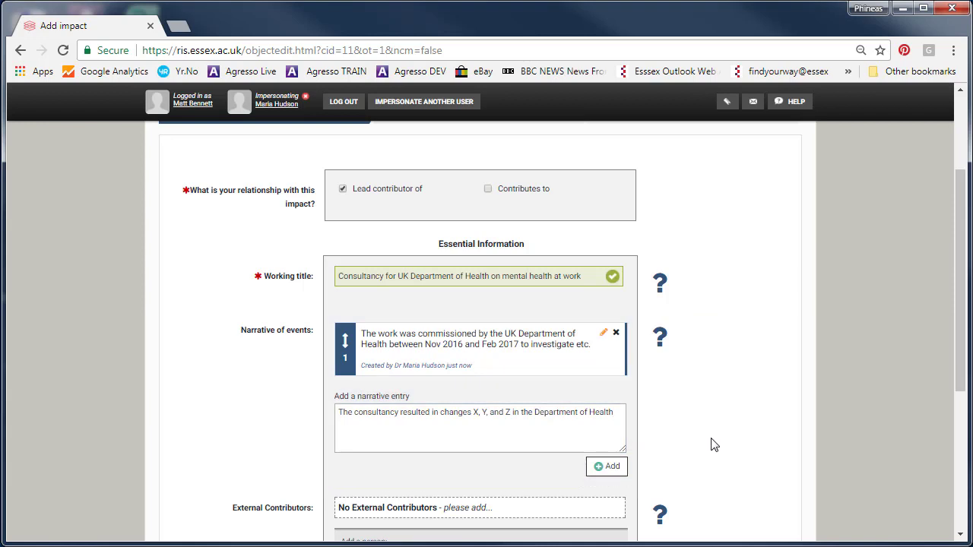
{"action": "left_click", "coordinate": [613, 468]}
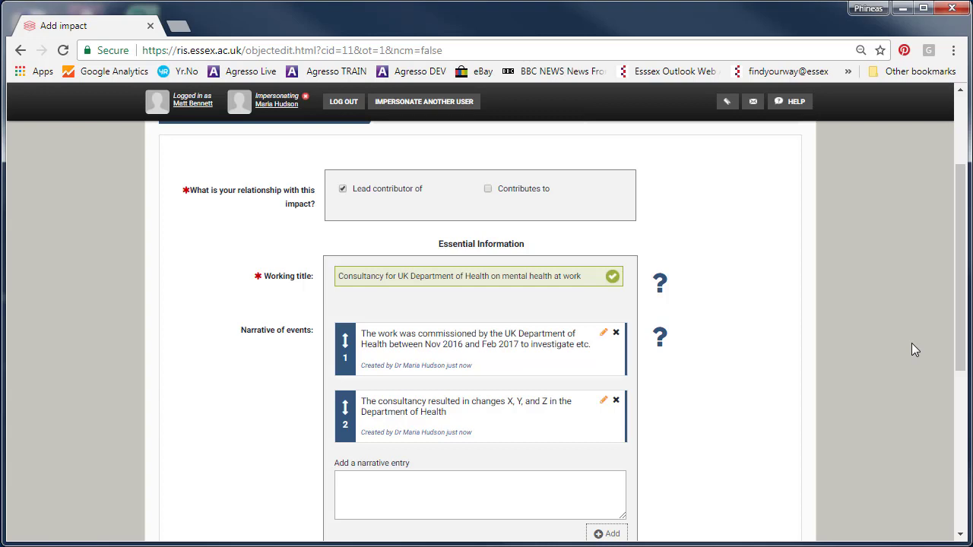
Enter "Department of Health, UK" as the external contributor's organisation without using a suggested organisation.
{"action": "left_click_drag", "start_coordinate": [959, 328], "coordinate": [960, 441]}
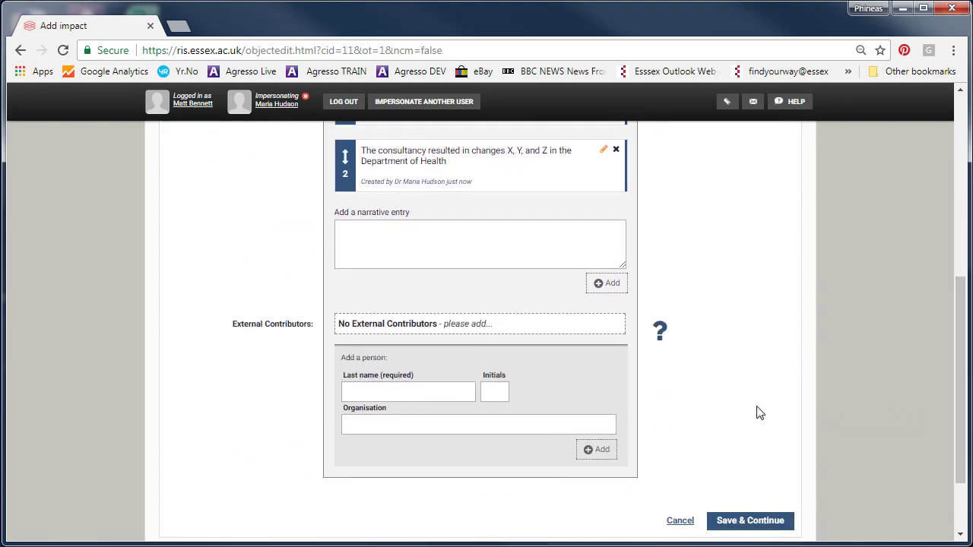
{"action": "left_click", "coordinate": [503, 423]}
{"action": "type", "text": "De"}
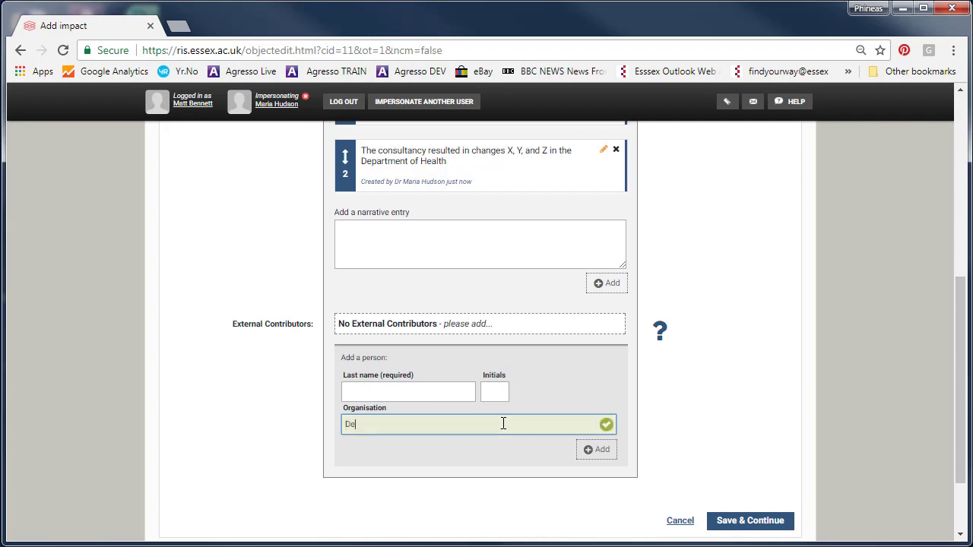
{"action": "type", "text": "partment "}
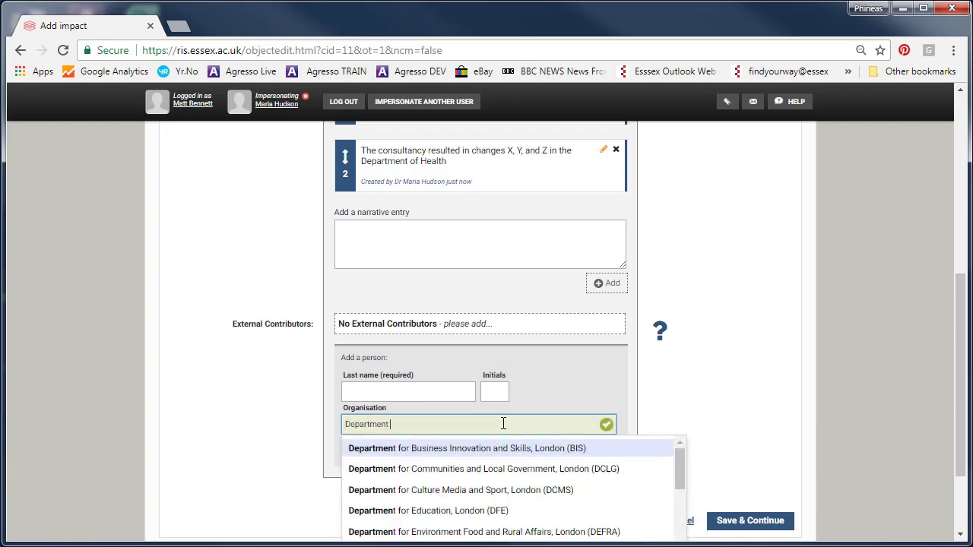
{"action": "type", "text": "of Health, UK"}
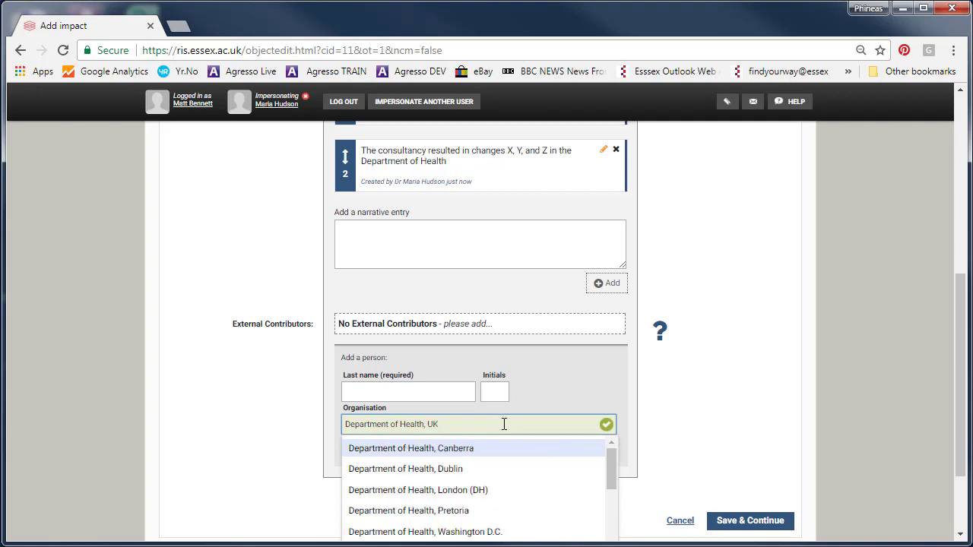
{"action": "left_click", "coordinate": [680, 441]}
Add the external contributor with last name "Not applicable" and initials "NA", and save the impact details to continue.
{"action": "left_click", "coordinate": [416, 385]}
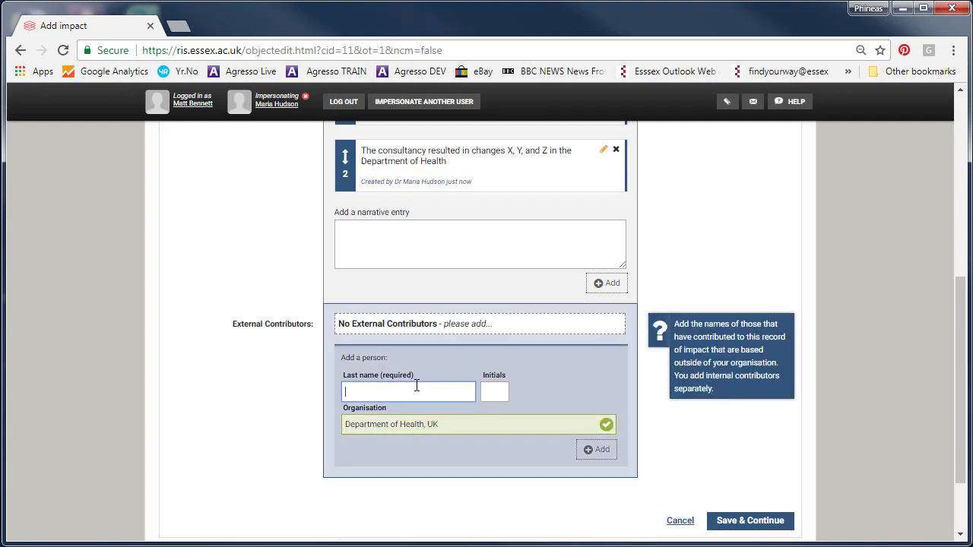
{"action": "type", "text": "Not applicable"}
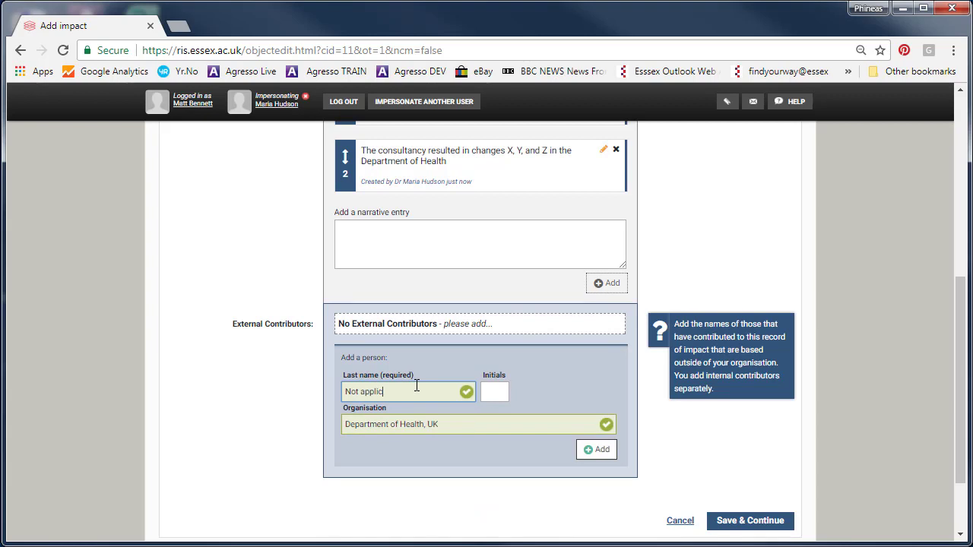
{"action": "key", "text": "Tab"}
{"action": "type", "text": "NA"}
{"action": "left_click", "coordinate": [710, 445]}
{"action": "left_click", "coordinate": [612, 450]}
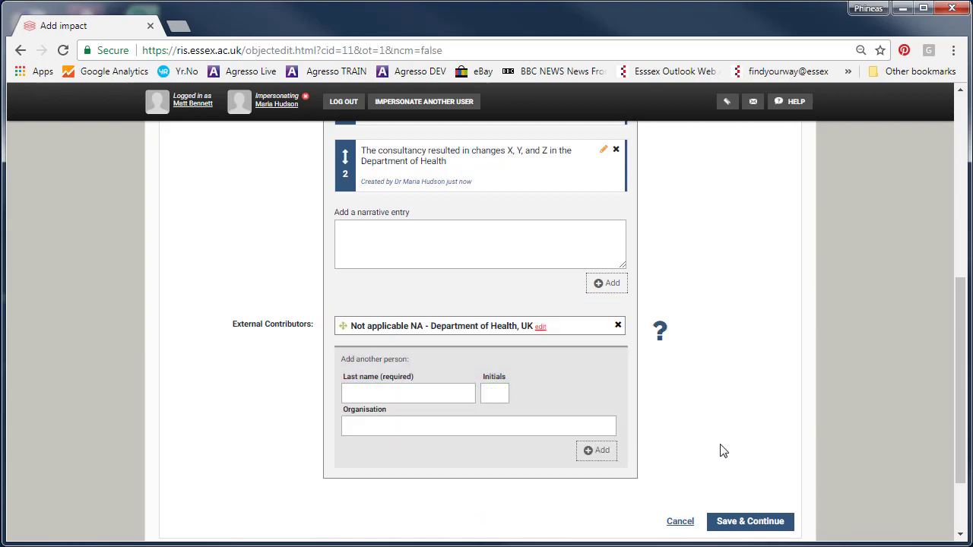
{"action": "left_click", "coordinate": [750, 522]}
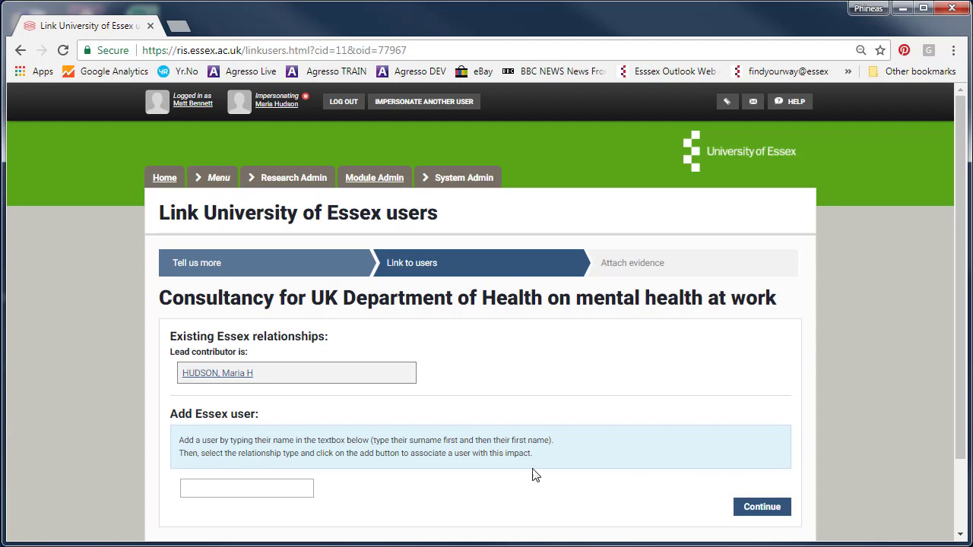
Find an Essex user by surname and link the second matching Professional Services user with the relationship "Contributes to".
{"action": "left_click", "coordinate": [286, 484]}
{"action": "type", "text": "Bennett"}
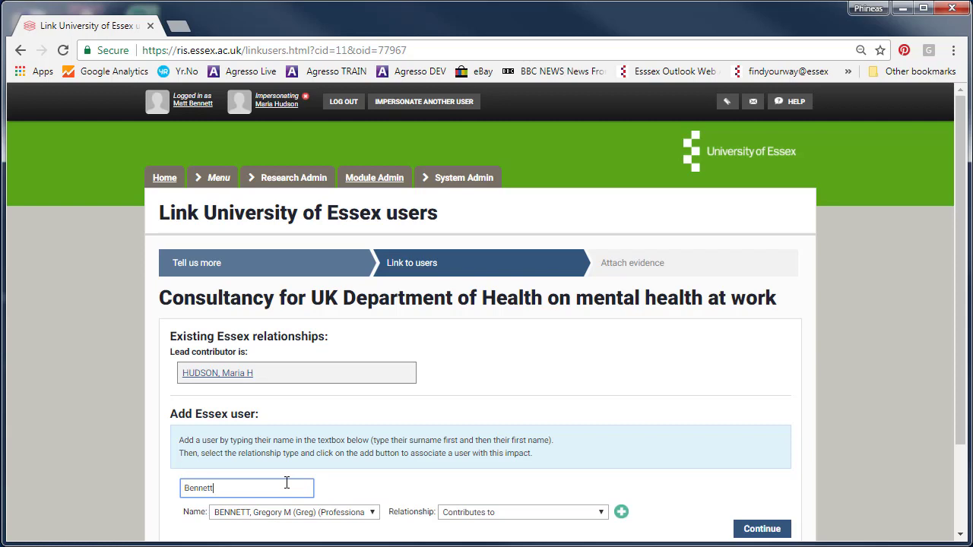
{"action": "left_click", "coordinate": [336, 514]}
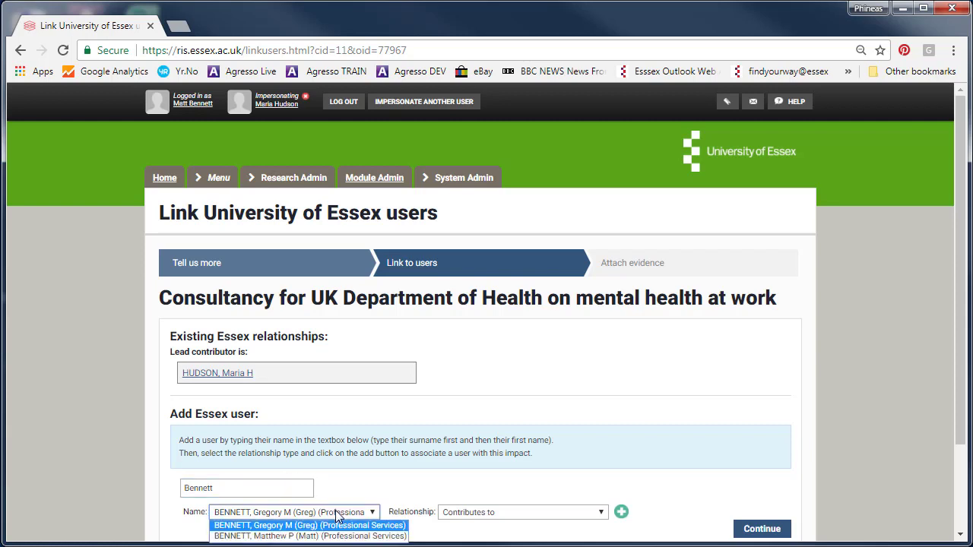
{"action": "left_click", "coordinate": [349, 536]}
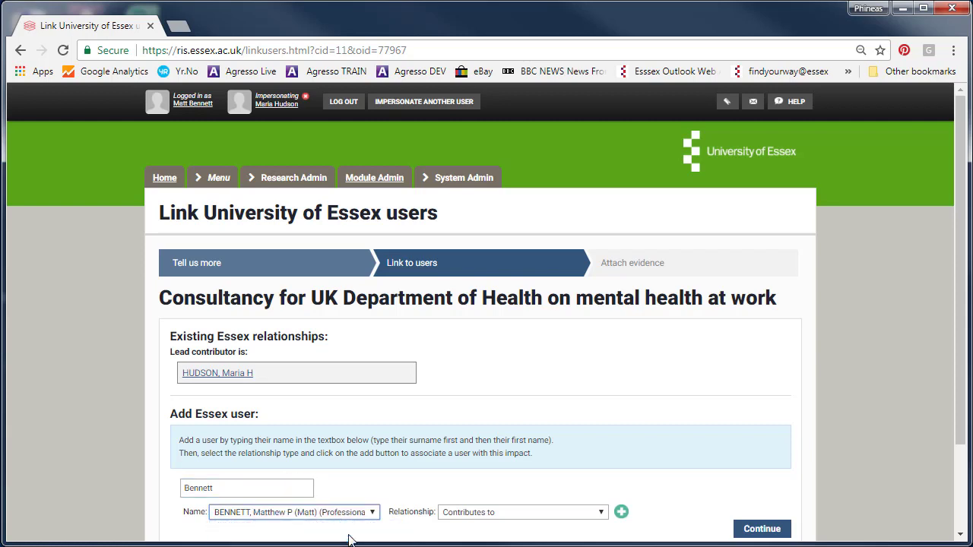
{"action": "left_click", "coordinate": [522, 513]}
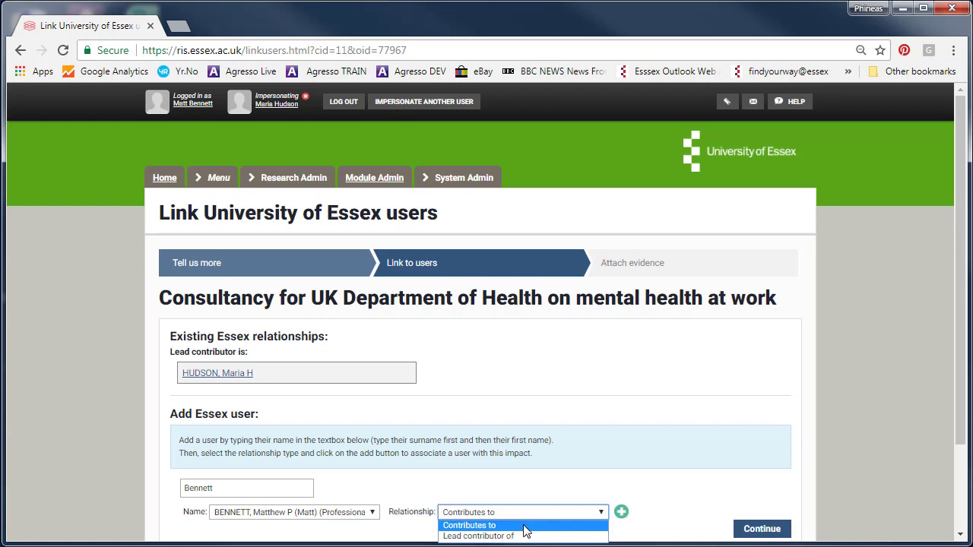
{"action": "left_click", "coordinate": [525, 529]}
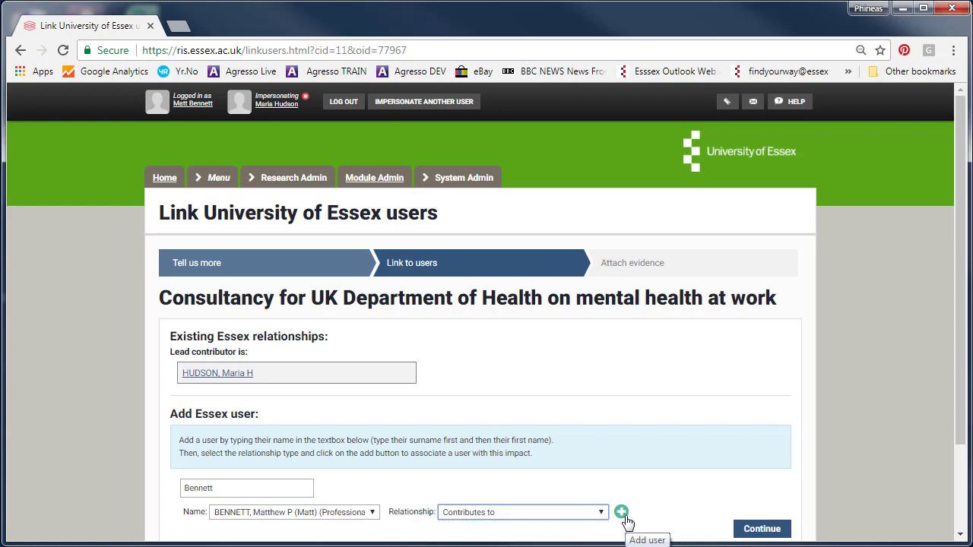
{"action": "left_click", "coordinate": [622, 513]}
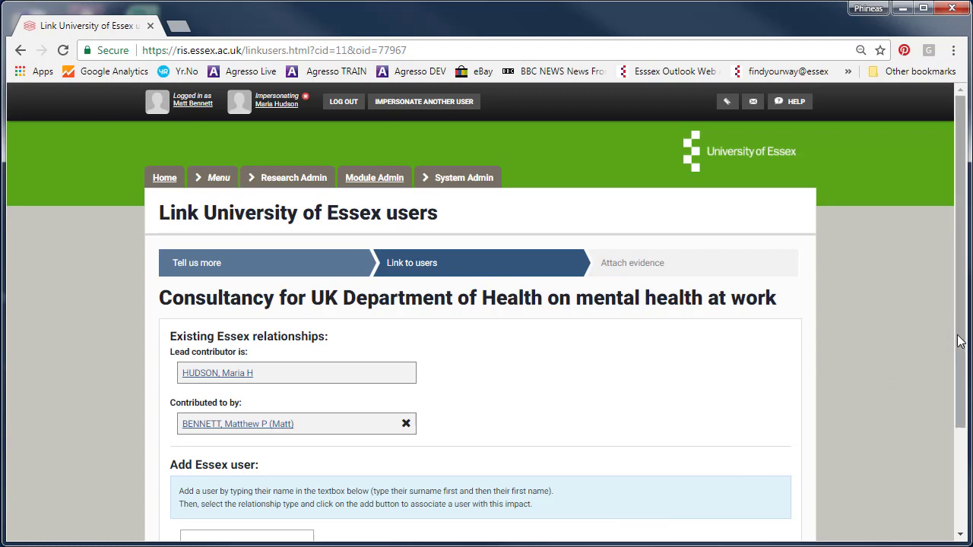
Link another Professional Services user, found by surname, with the relationship "Contributes to", and continue to the evidence stage.
{"action": "left_click_drag", "start_coordinate": [960, 334], "coordinate": [960, 349]}
{"action": "left_click", "coordinate": [296, 510]}
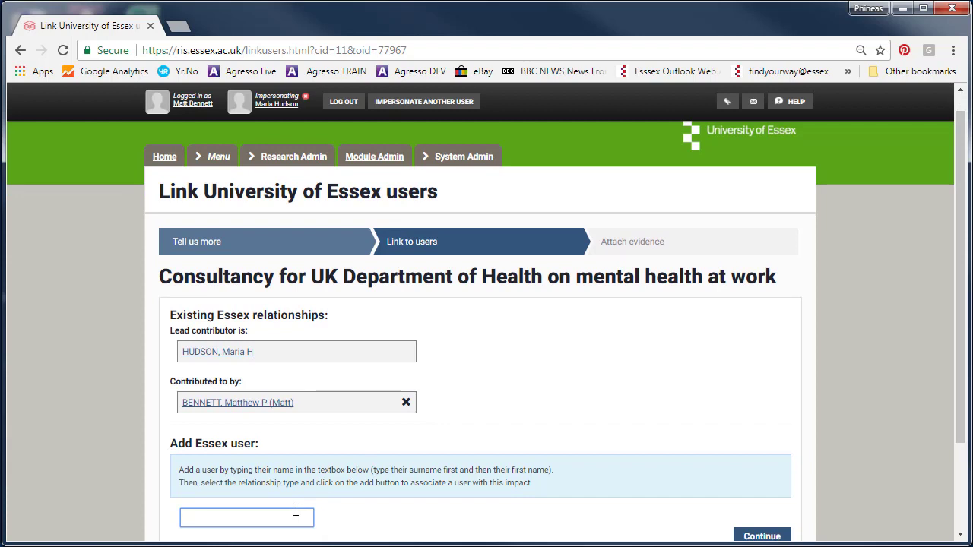
{"action": "type", "text": "wenlock"}
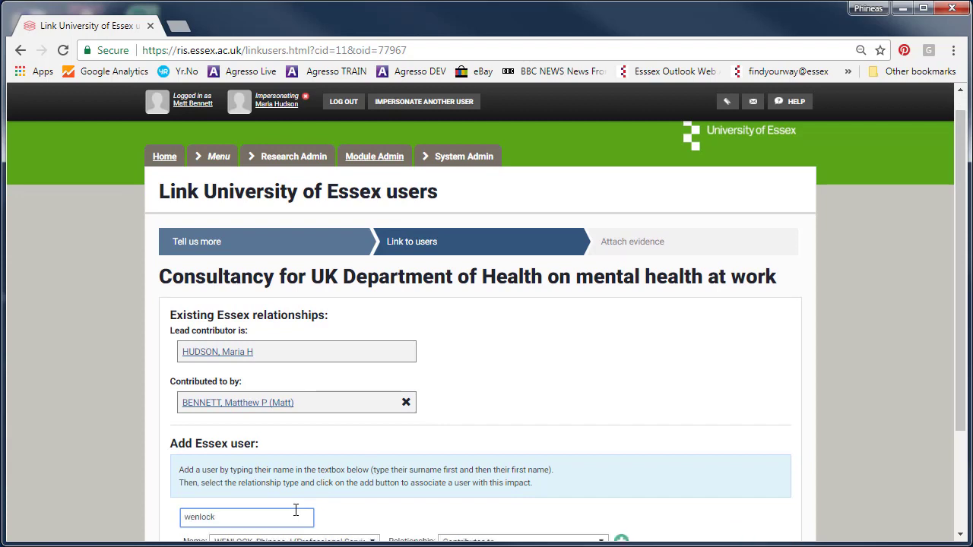
{"action": "left_click_drag", "start_coordinate": [963, 406], "coordinate": [965, 426]}
{"action": "left_click", "coordinate": [372, 504]}
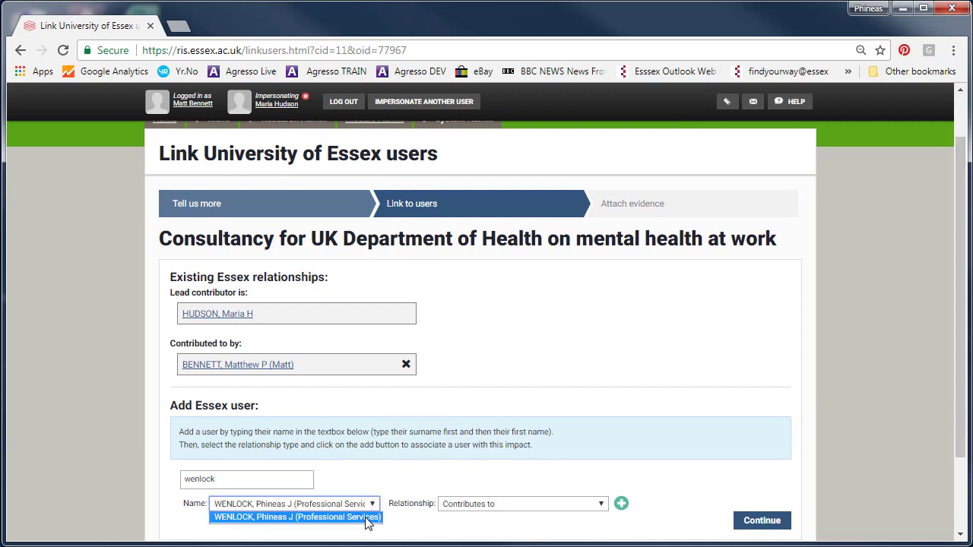
{"action": "left_click", "coordinate": [369, 518]}
{"action": "left_click", "coordinate": [509, 504]}
{"action": "left_click", "coordinate": [511, 522]}
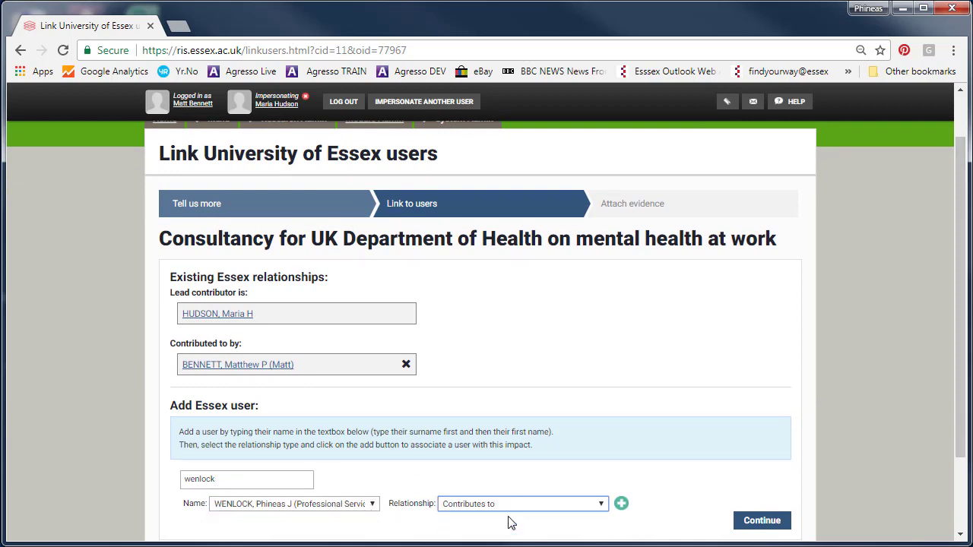
{"action": "left_click", "coordinate": [620, 506]}
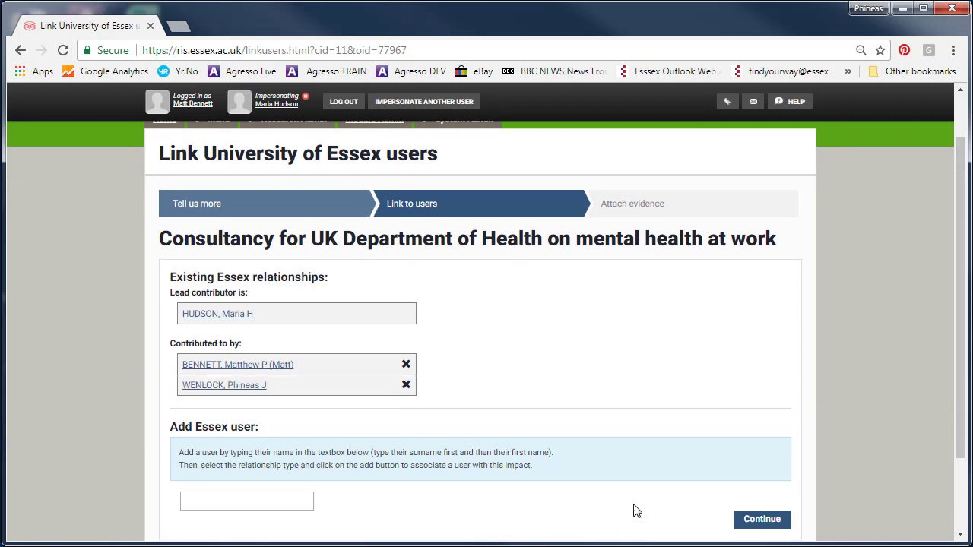
{"action": "left_click", "coordinate": [760, 521]}
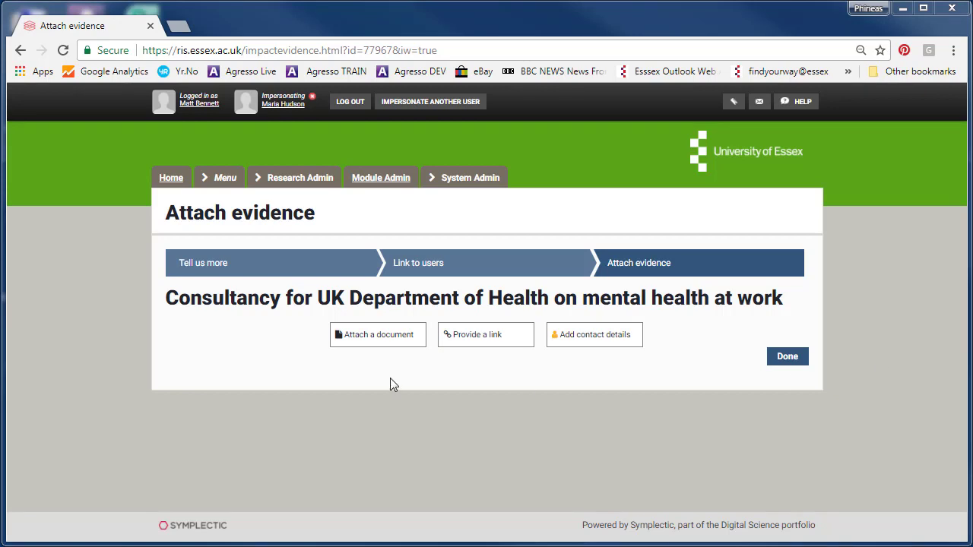
Start a document evidence item using the file rdms.jpg and set its date of testimonial to 10 Aug 2017.
{"action": "left_click", "coordinate": [389, 348]}
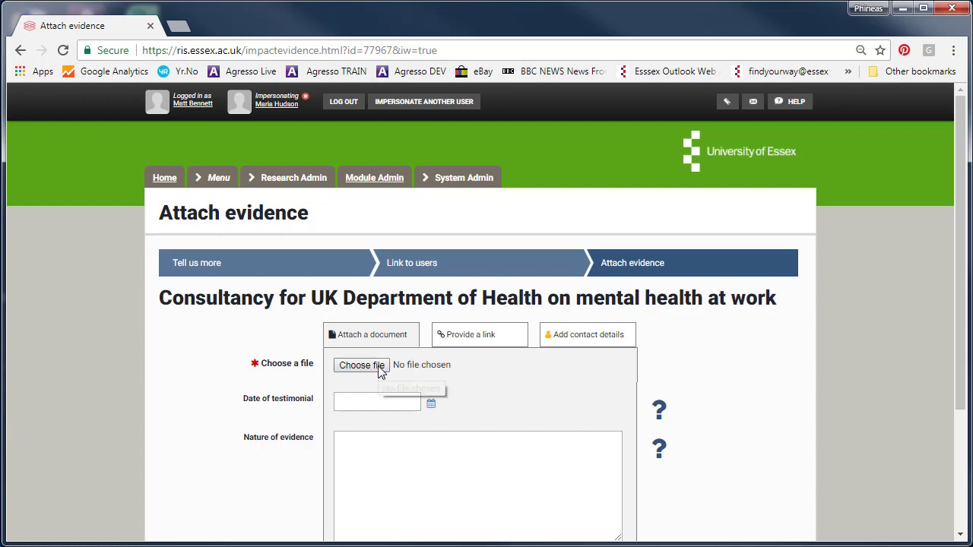
{"action": "left_click", "coordinate": [381, 369]}
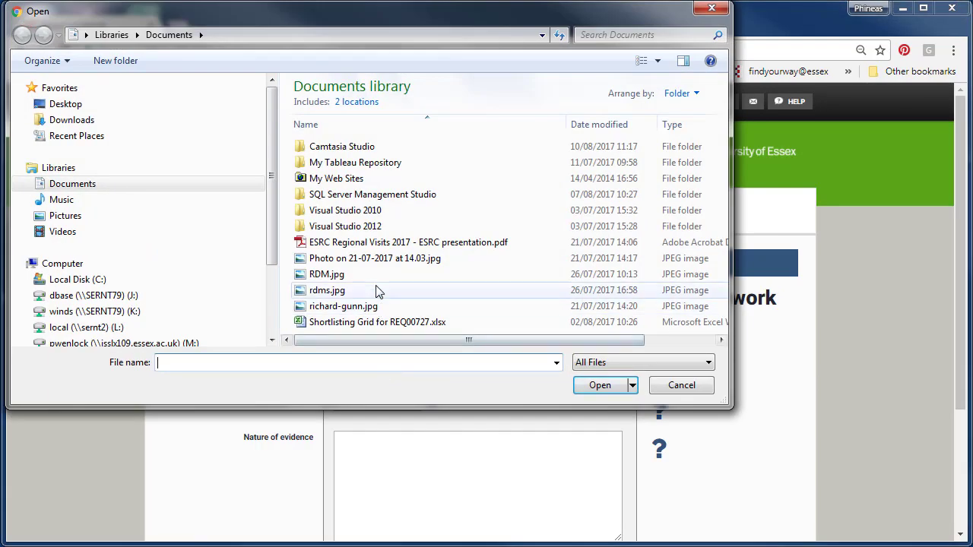
{"action": "left_click", "coordinate": [379, 289]}
{"action": "double_click", "coordinate": [376, 283]}
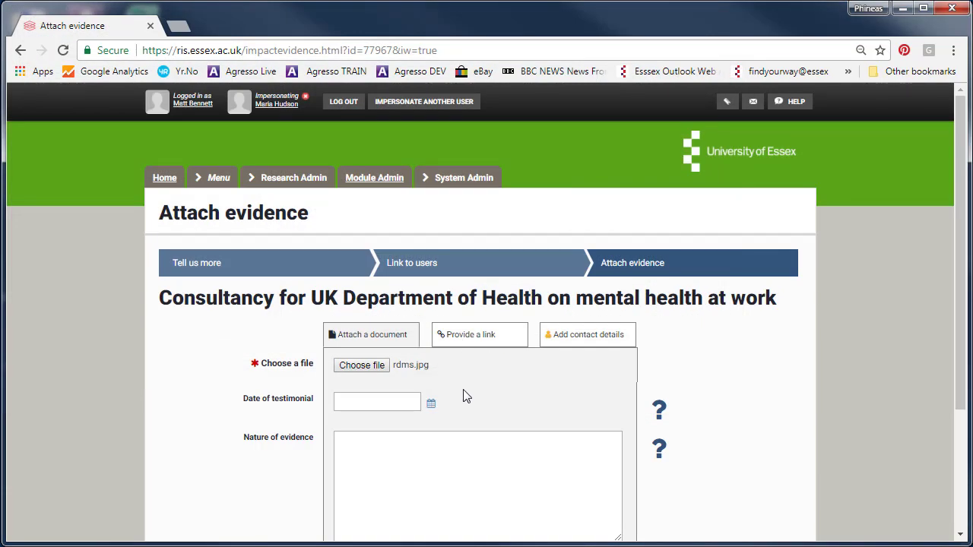
{"action": "left_click", "coordinate": [431, 407]}
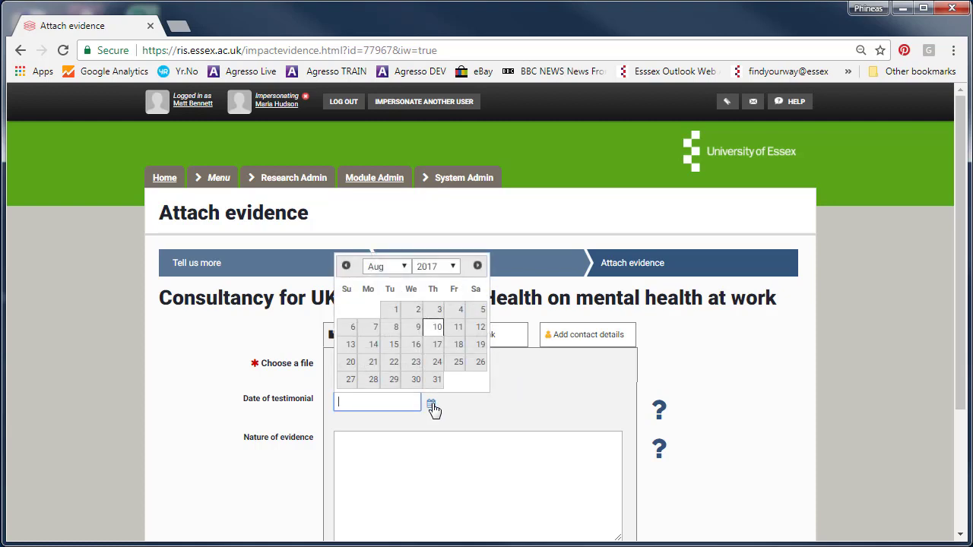
{"action": "left_click", "coordinate": [437, 335]}
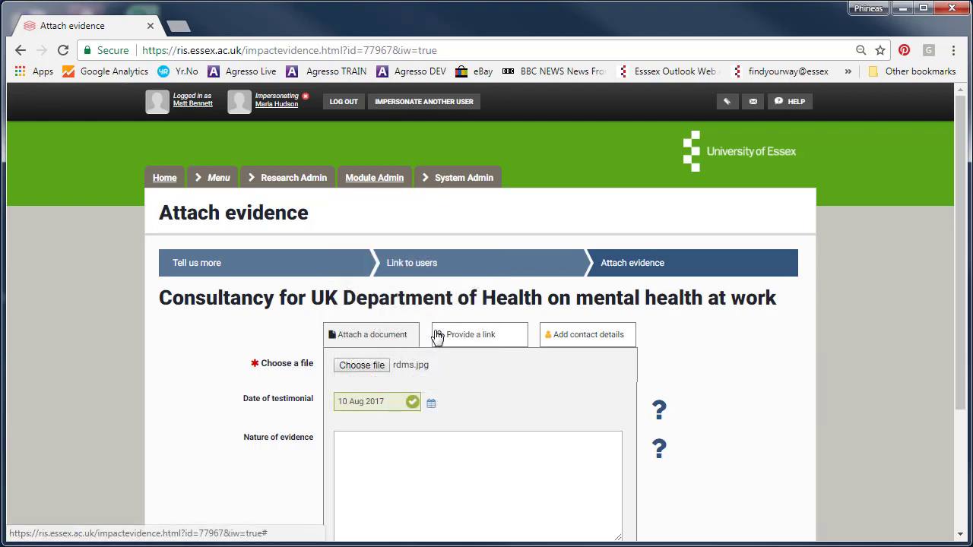
Describe the evidence as a Department of Health letter confirming they implemented suggestions X, Y, and Z as a result of the consultancy, and save it.
{"action": "left_click", "coordinate": [470, 442]}
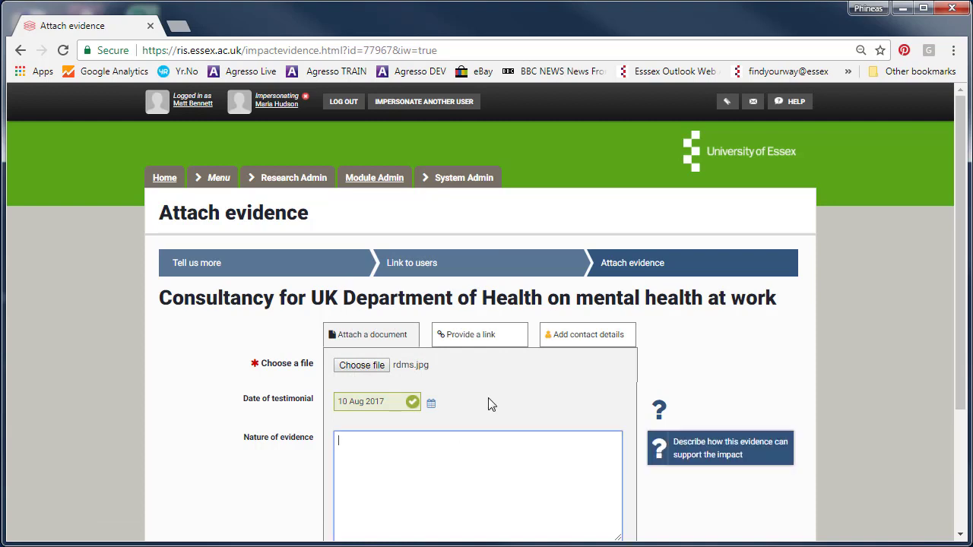
{"action": "type", "text": "The supporting document "}
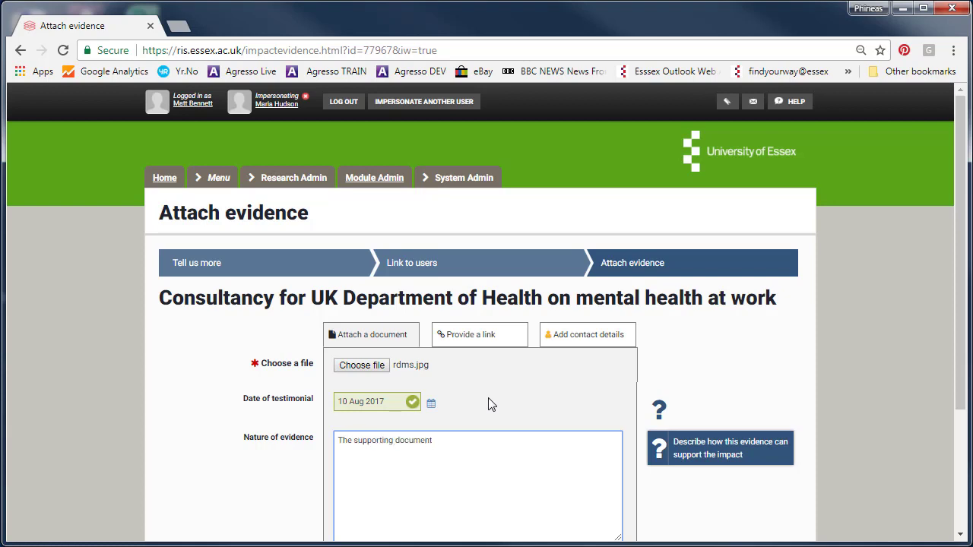
{"action": "type", "text": "is a letter from the Department of He"}
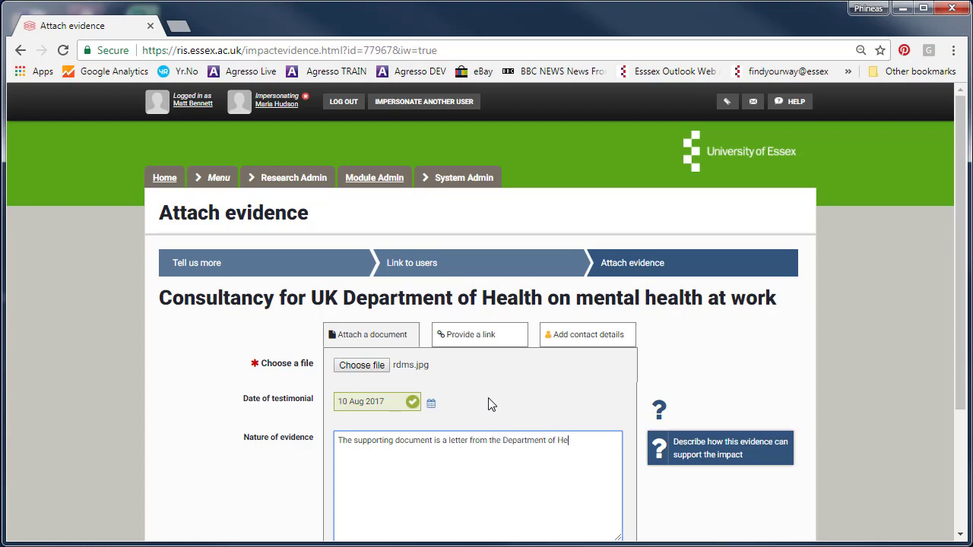
{"action": "type", "text": "alth that confirms they h"}
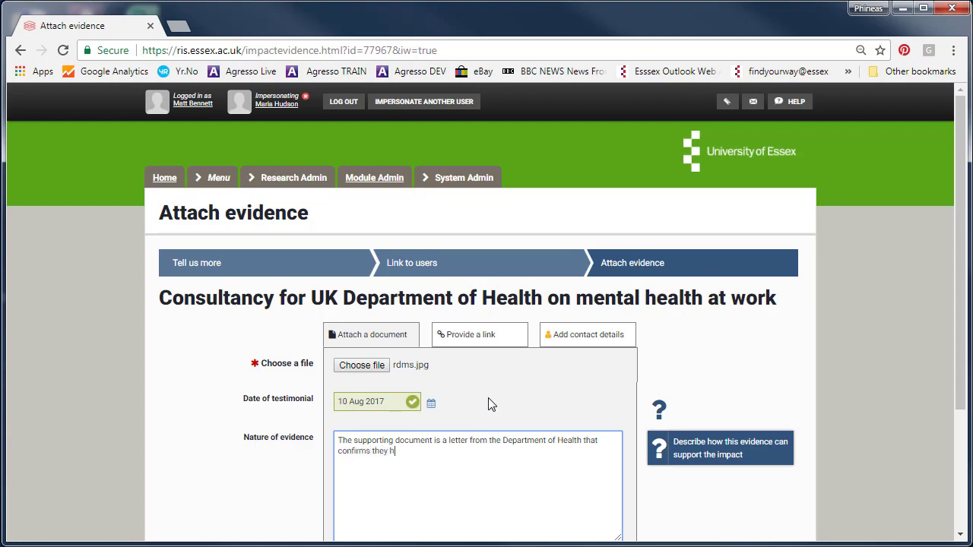
{"action": "type", "text": "ave implemented suggesti"}
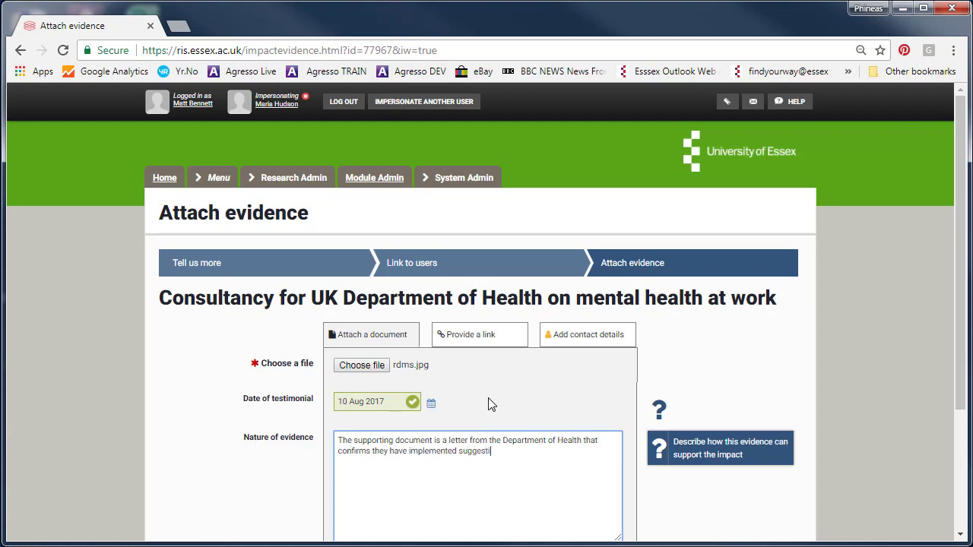
{"action": "type", "text": "ons X, Y, and Z as a result of the consultancy."}
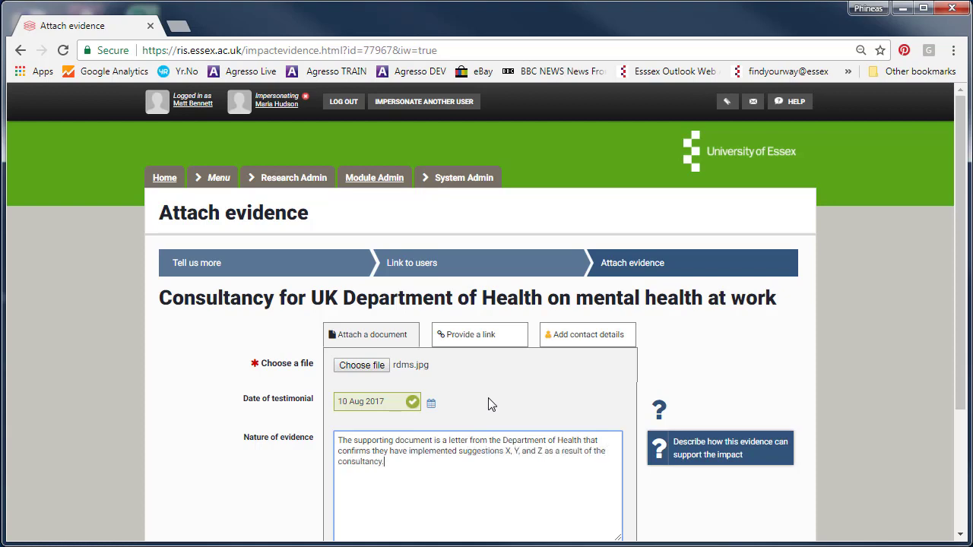
{"action": "left_click", "coordinate": [821, 467]}
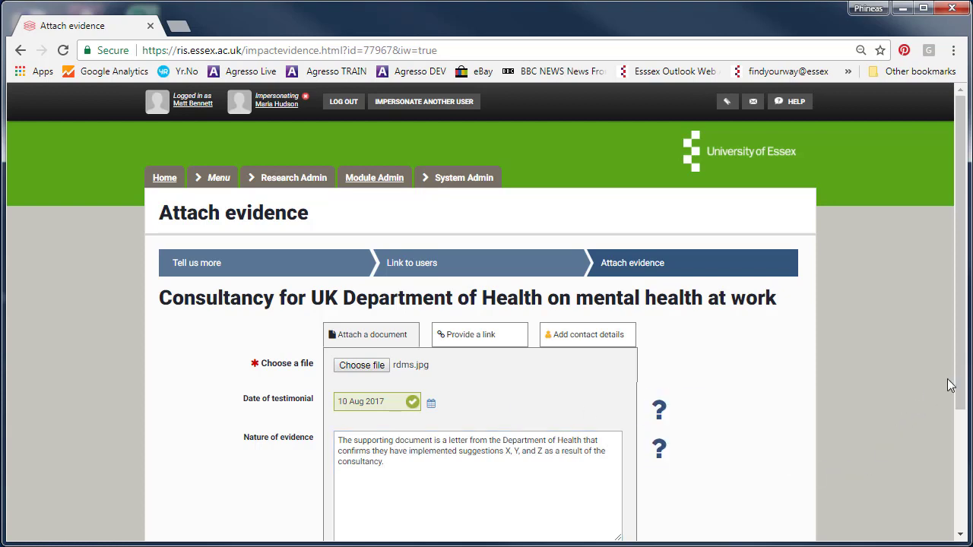
{"action": "left_click_drag", "start_coordinate": [960, 380], "coordinate": [959, 454]}
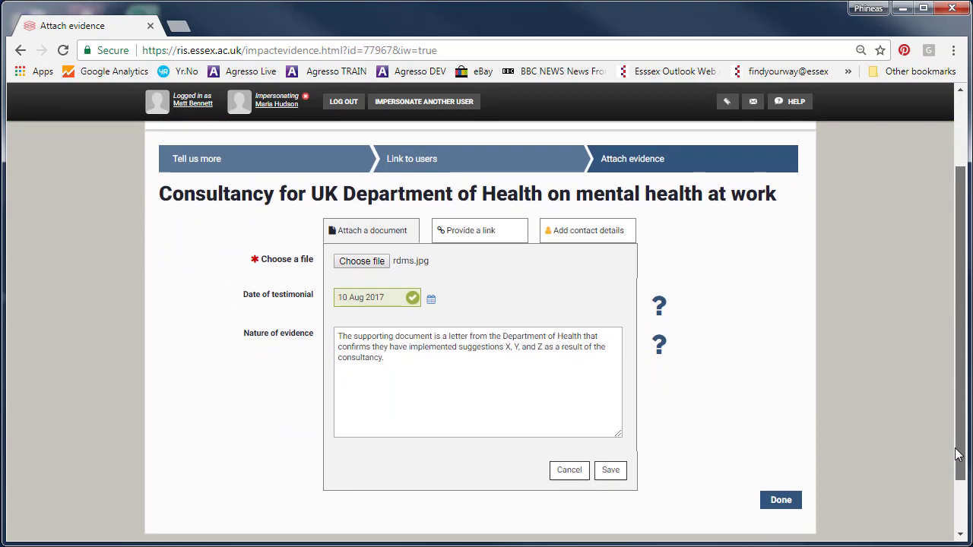
{"action": "left_click", "coordinate": [613, 464]}
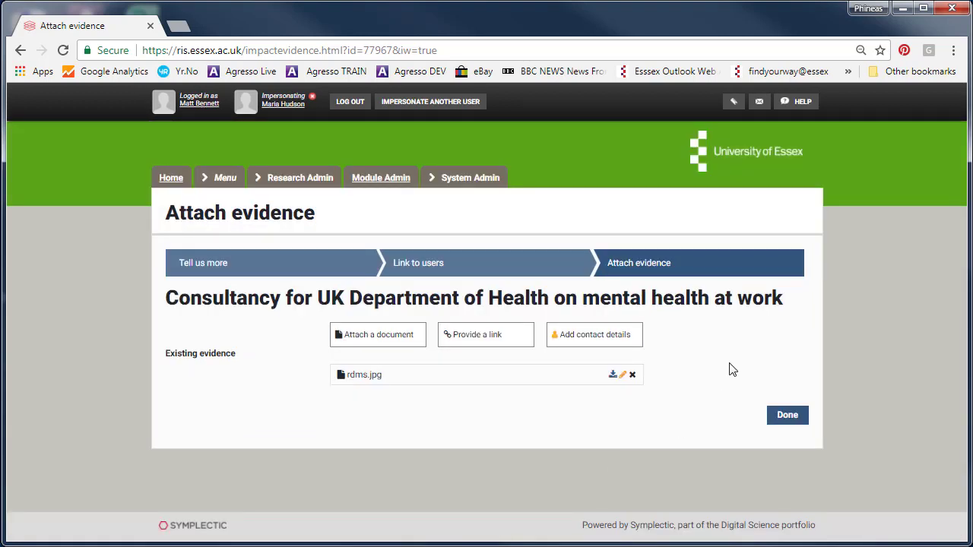
{"action": "left_click", "coordinate": [498, 336]}
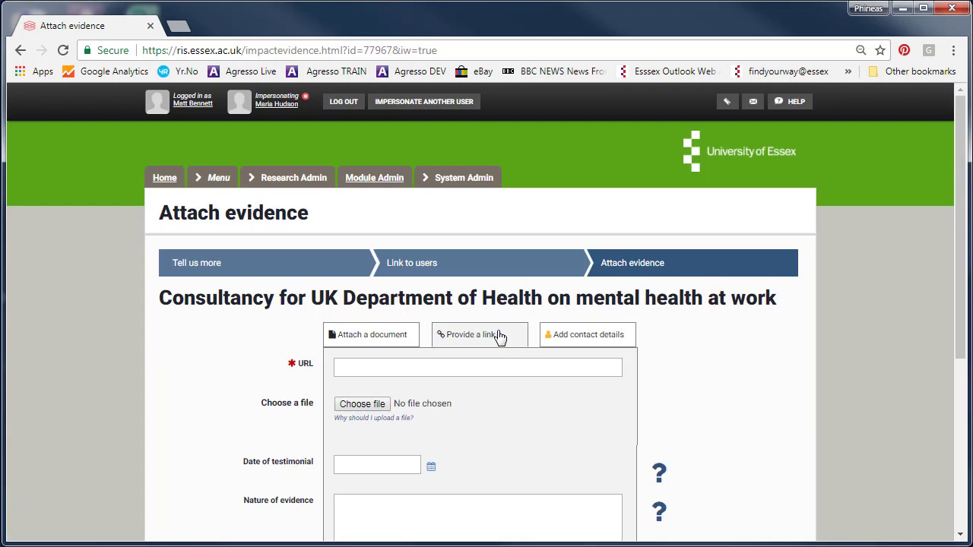
{"action": "left_click", "coordinate": [599, 365]}
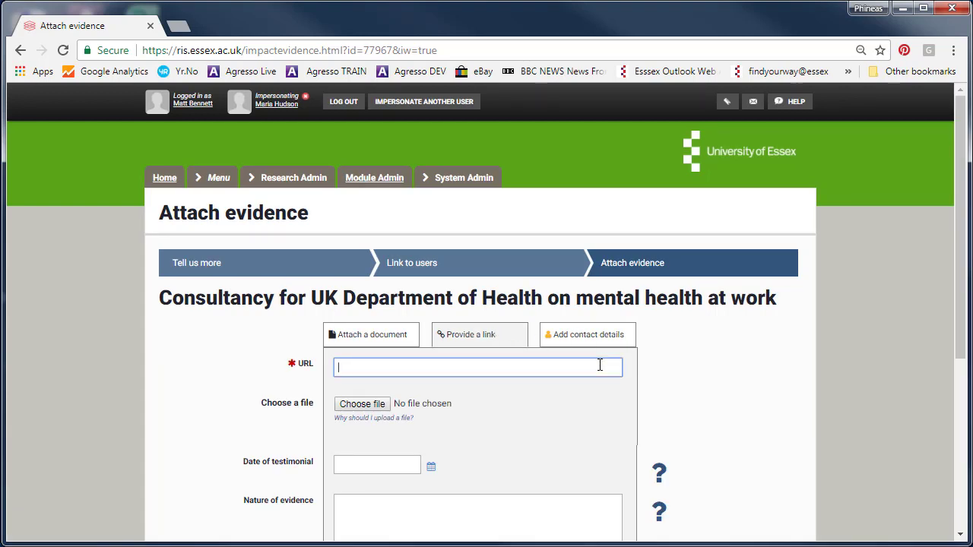
{"action": "left_click", "coordinate": [362, 404]}
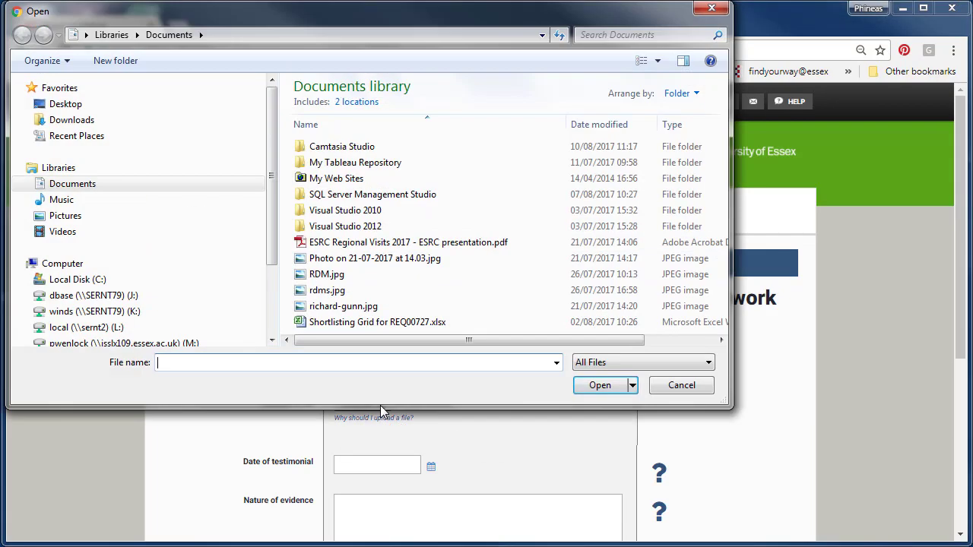
{"action": "left_click", "coordinate": [671, 387]}
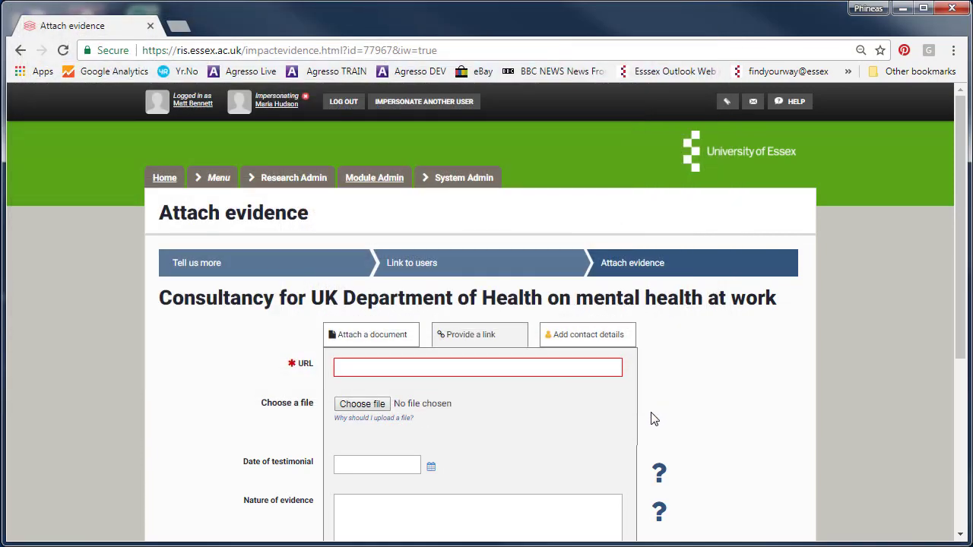
{"action": "left_click", "coordinate": [432, 470]}
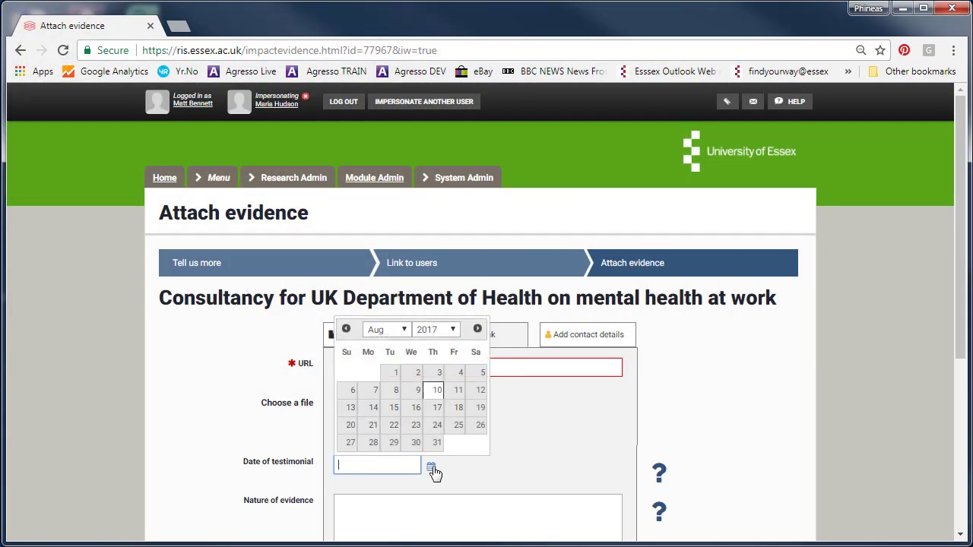
{"action": "left_click", "coordinate": [440, 399]}
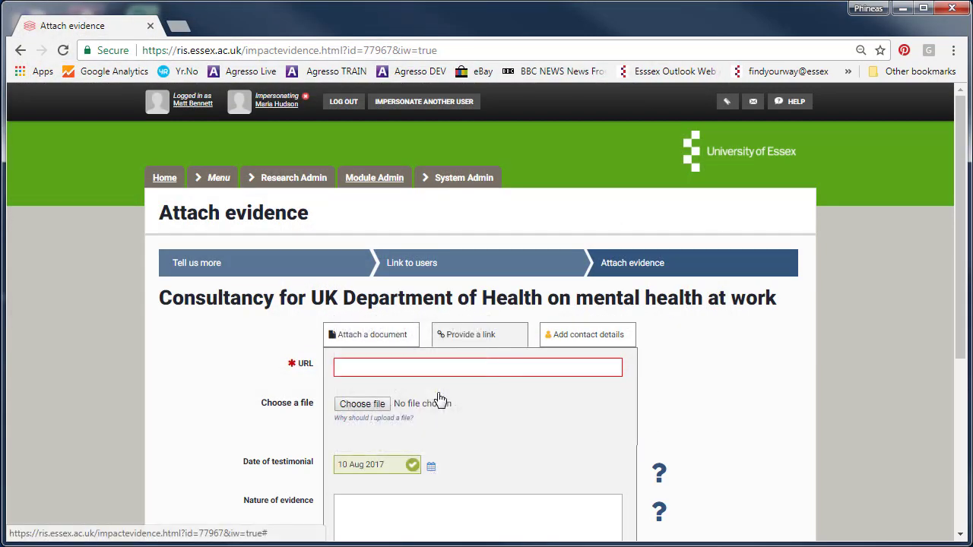
{"action": "left_click", "coordinate": [545, 505]}
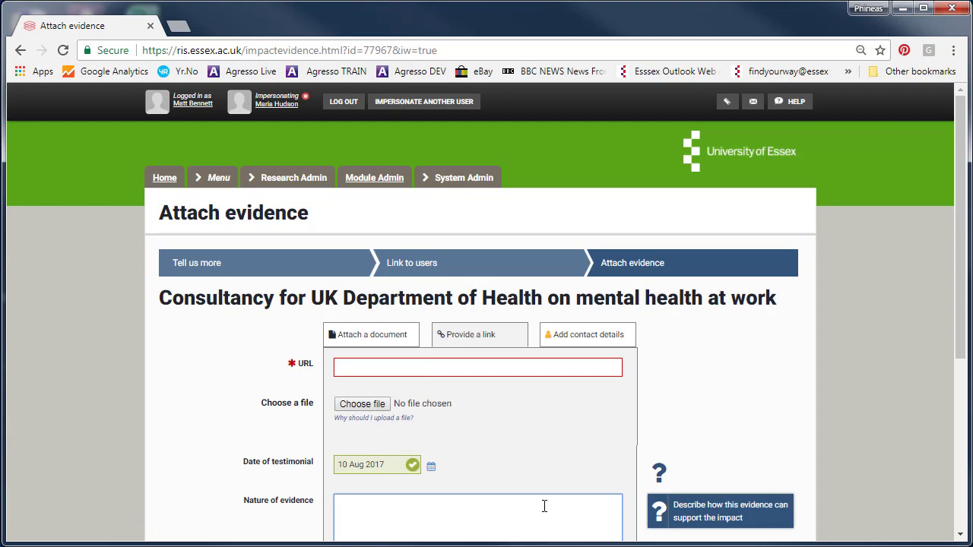
{"action": "left_click_drag", "start_coordinate": [961, 339], "coordinate": [941, 429]}
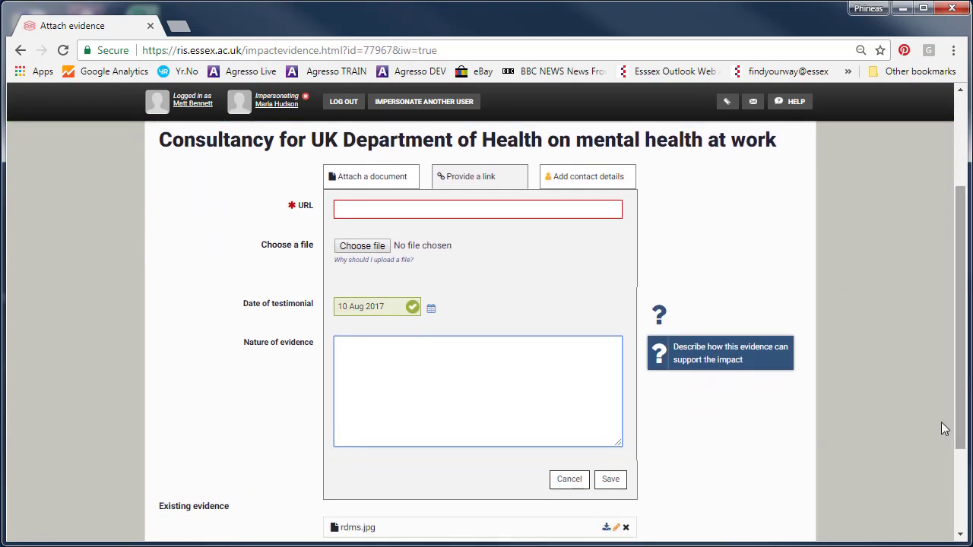
{"action": "left_click", "coordinate": [617, 481]}
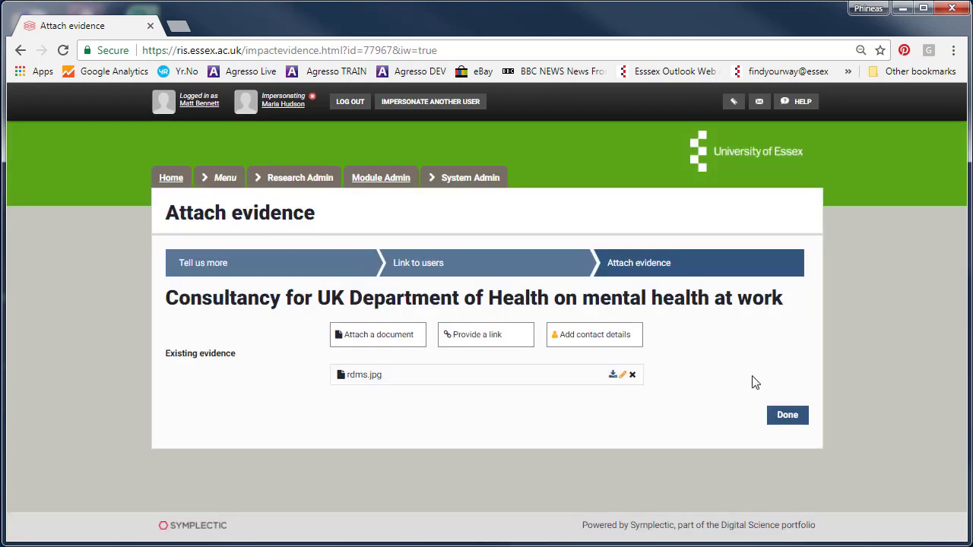
{"action": "left_click", "coordinate": [625, 344]}
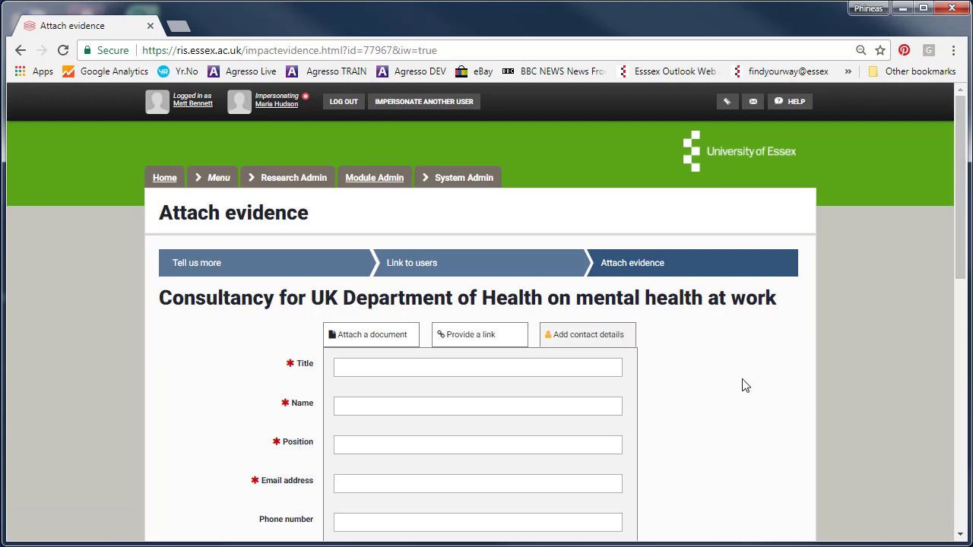
{"action": "left_click_drag", "start_coordinate": [949, 254], "coordinate": [951, 401]}
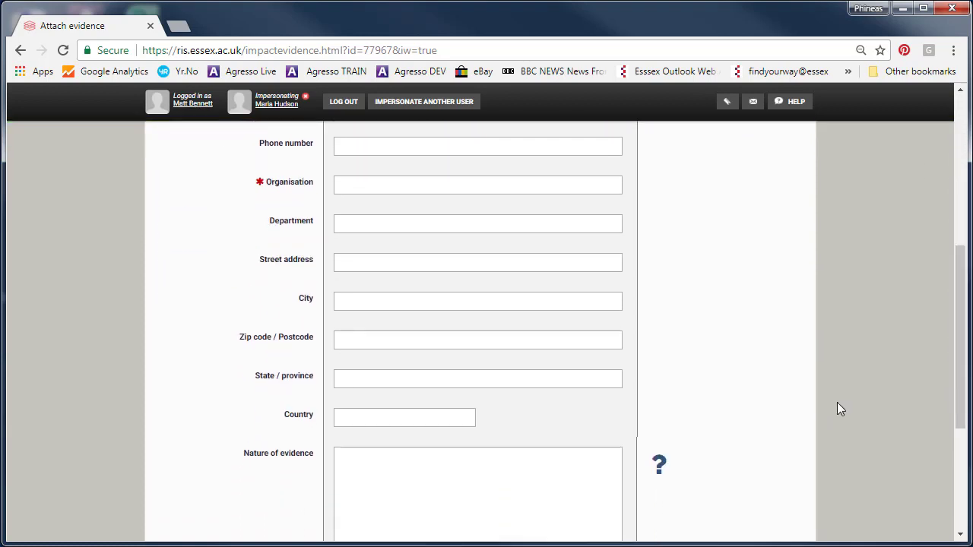
{"action": "left_click", "coordinate": [556, 456]}
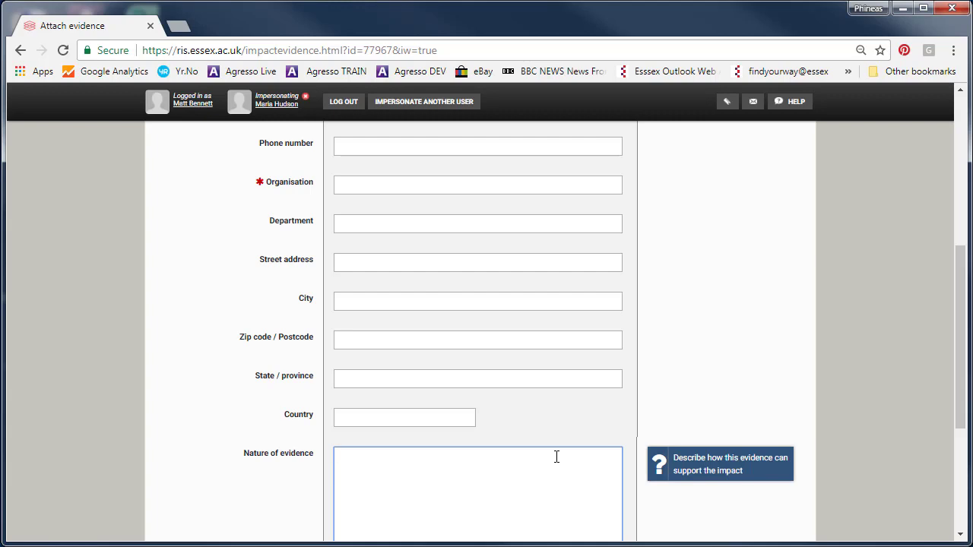
{"action": "scroll", "coordinate": [951, 408], "scroll_direction": "down", "scroll_amount": 3}
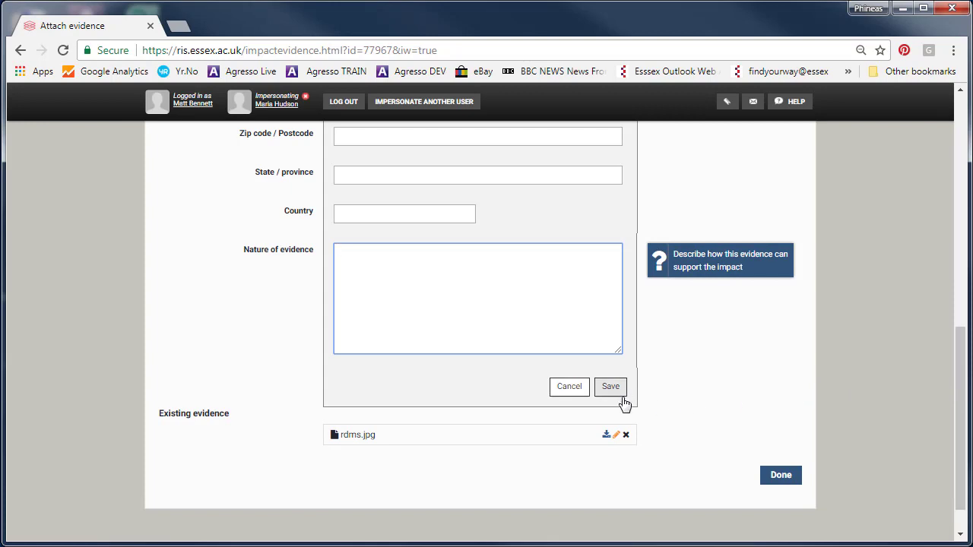
{"action": "left_click", "coordinate": [576, 390]}
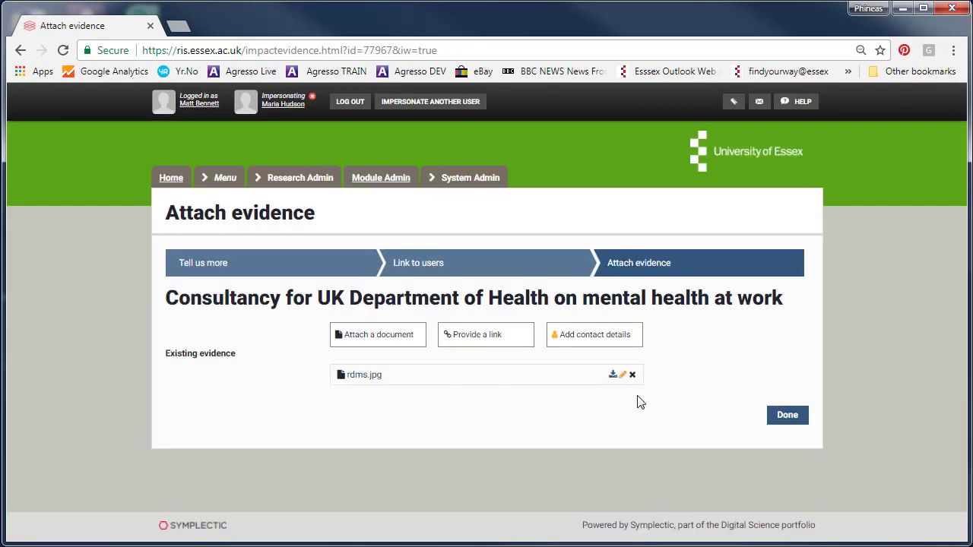
Finish the evidence stage and start creating links between the consultancy impact record and publications.
{"action": "left_click", "coordinate": [787, 419]}
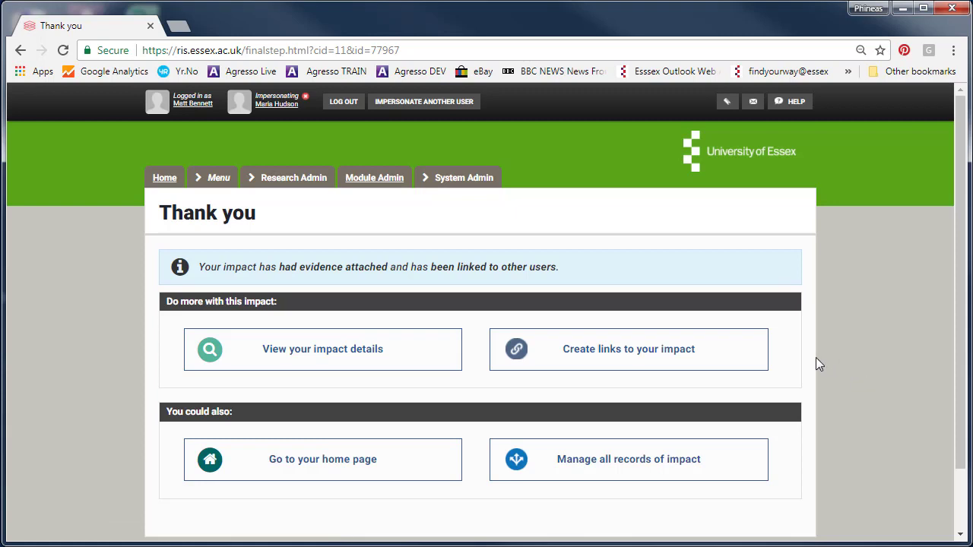
{"action": "left_click", "coordinate": [681, 352]}
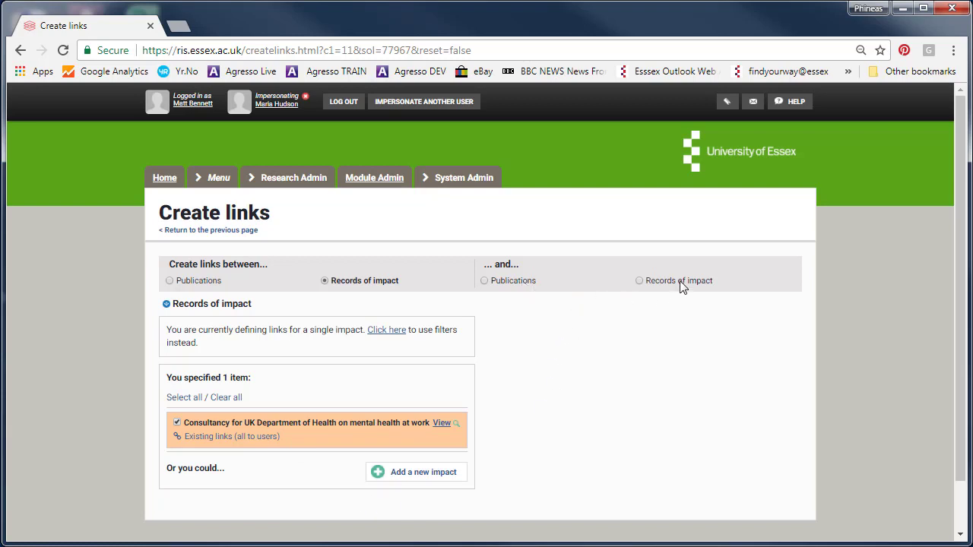
{"action": "left_click", "coordinate": [511, 289]}
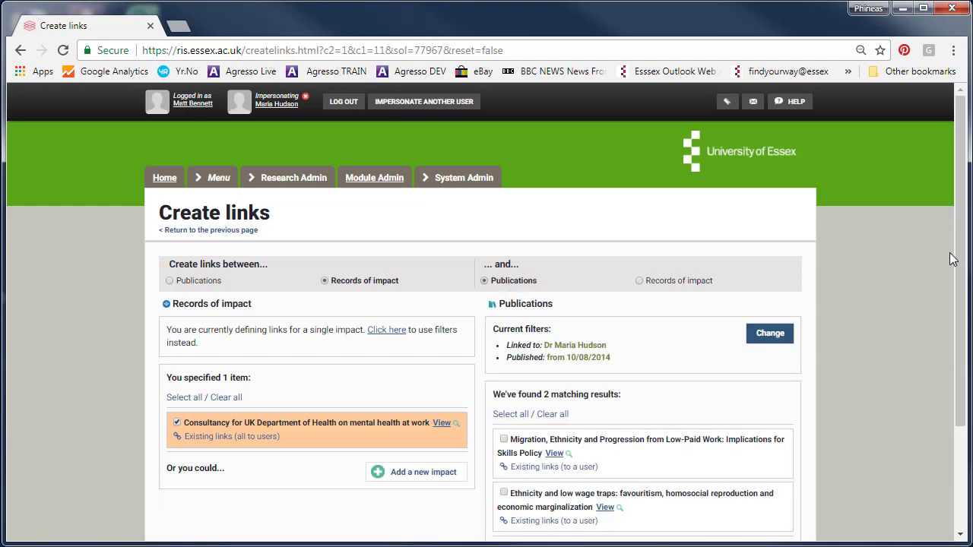
Link the impact record to the publications "Migration, Ethnicity and Progression from Low-Paid Work: Implications for Skills Policy" and "Ethnicity and low wage traps".
{"action": "left_click_drag", "start_coordinate": [958, 262], "coordinate": [959, 319]}
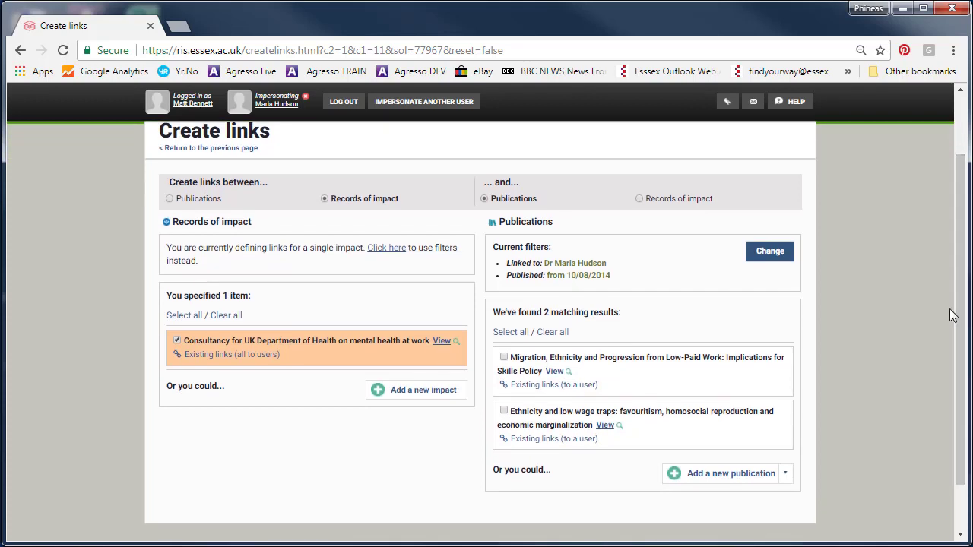
{"action": "left_click", "coordinate": [505, 358]}
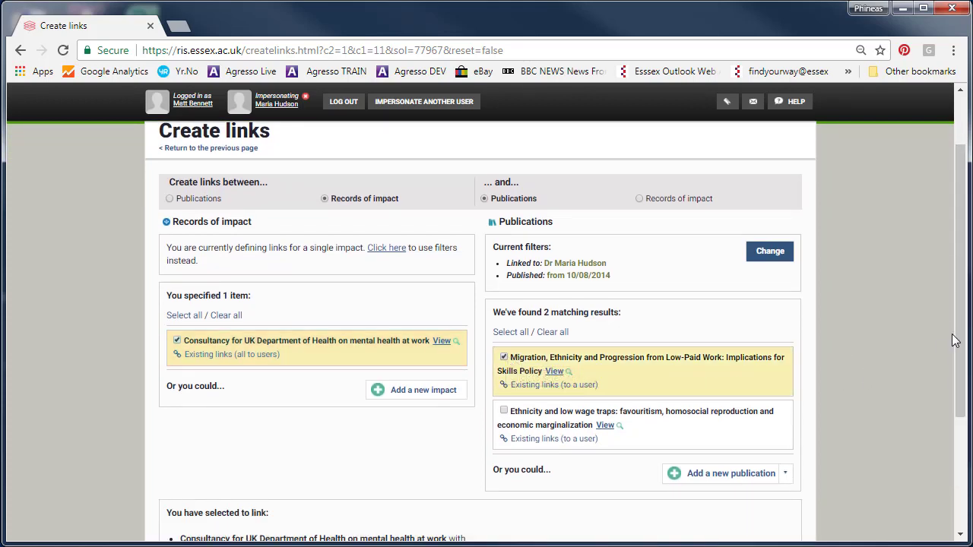
{"action": "left_click_drag", "start_coordinate": [956, 340], "coordinate": [955, 388]}
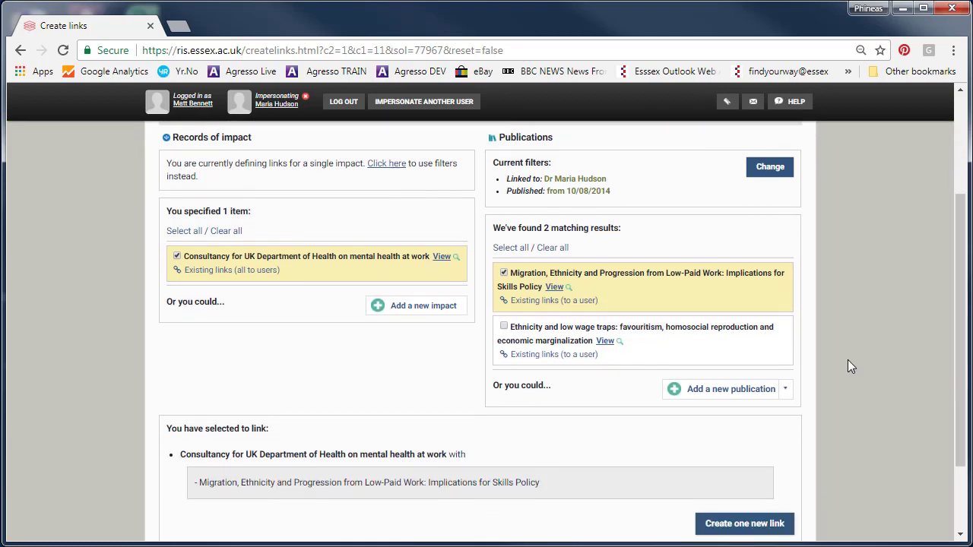
{"action": "left_click", "coordinate": [504, 326]}
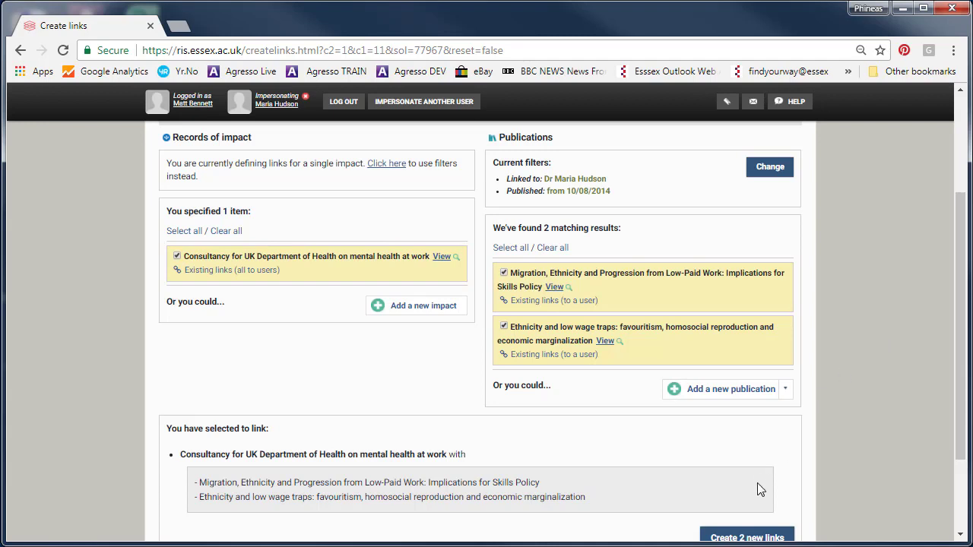
{"action": "left_click", "coordinate": [749, 538]}
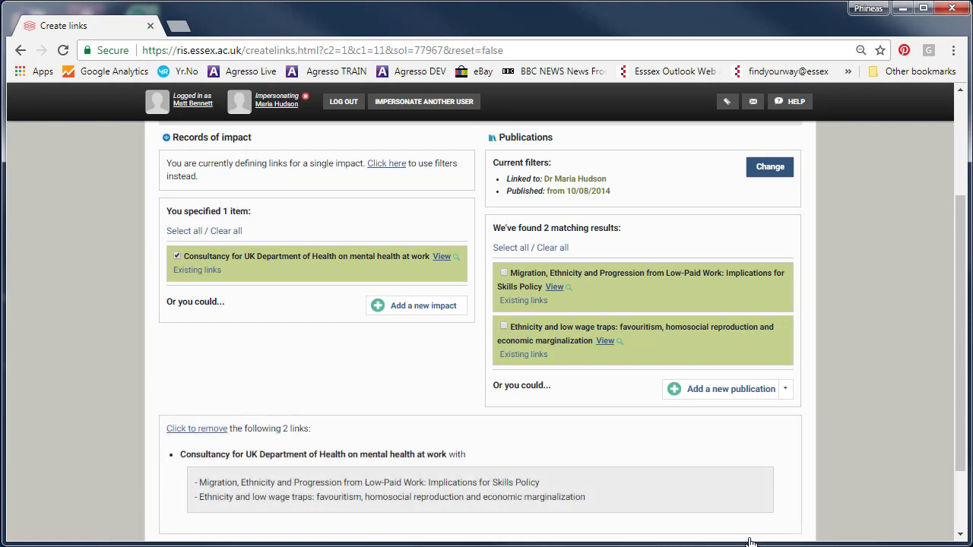
Open the list of own records of impact and show the links of the UK Department of Health consultancy record.
{"action": "left_click_drag", "start_coordinate": [959, 443], "coordinate": [960, 338]}
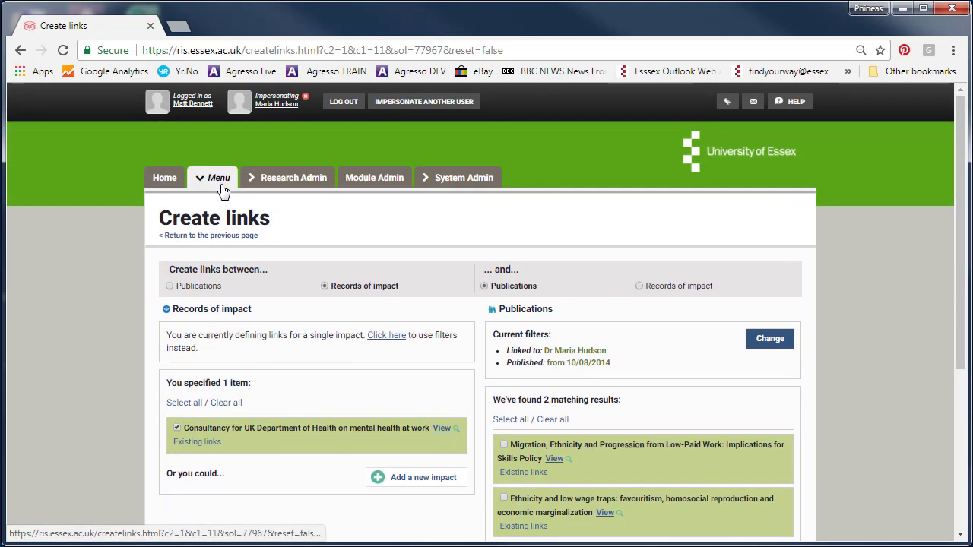
{"action": "left_click", "coordinate": [219, 183]}
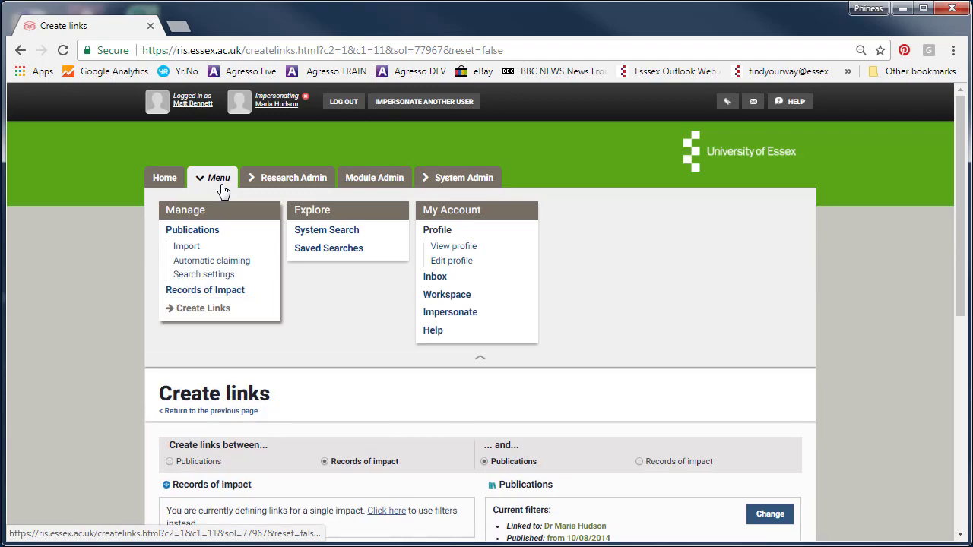
{"action": "left_click", "coordinate": [228, 293]}
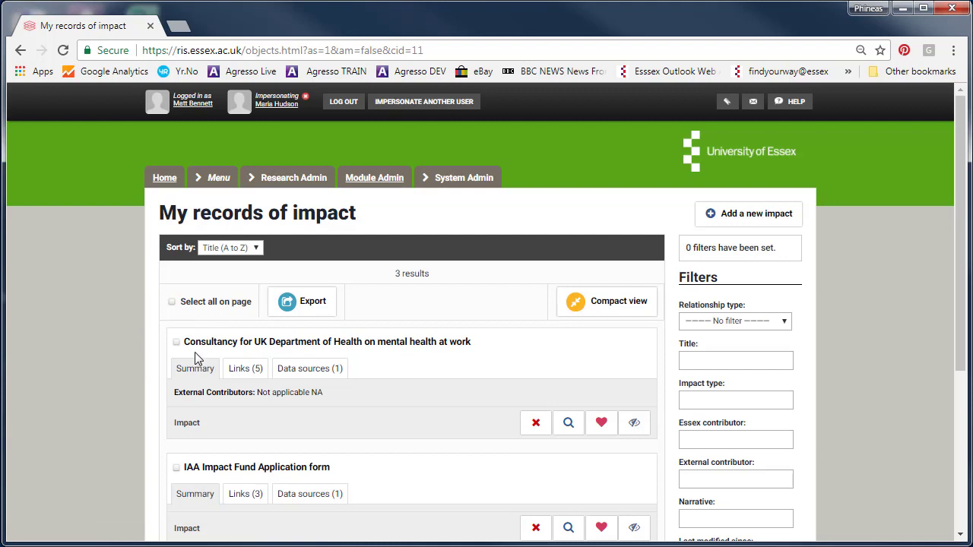
{"action": "left_click", "coordinate": [244, 370]}
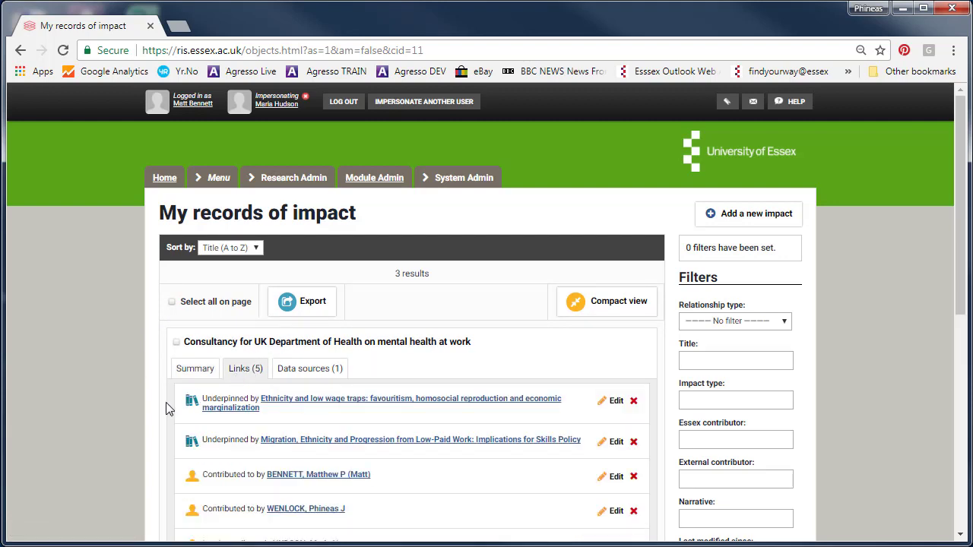